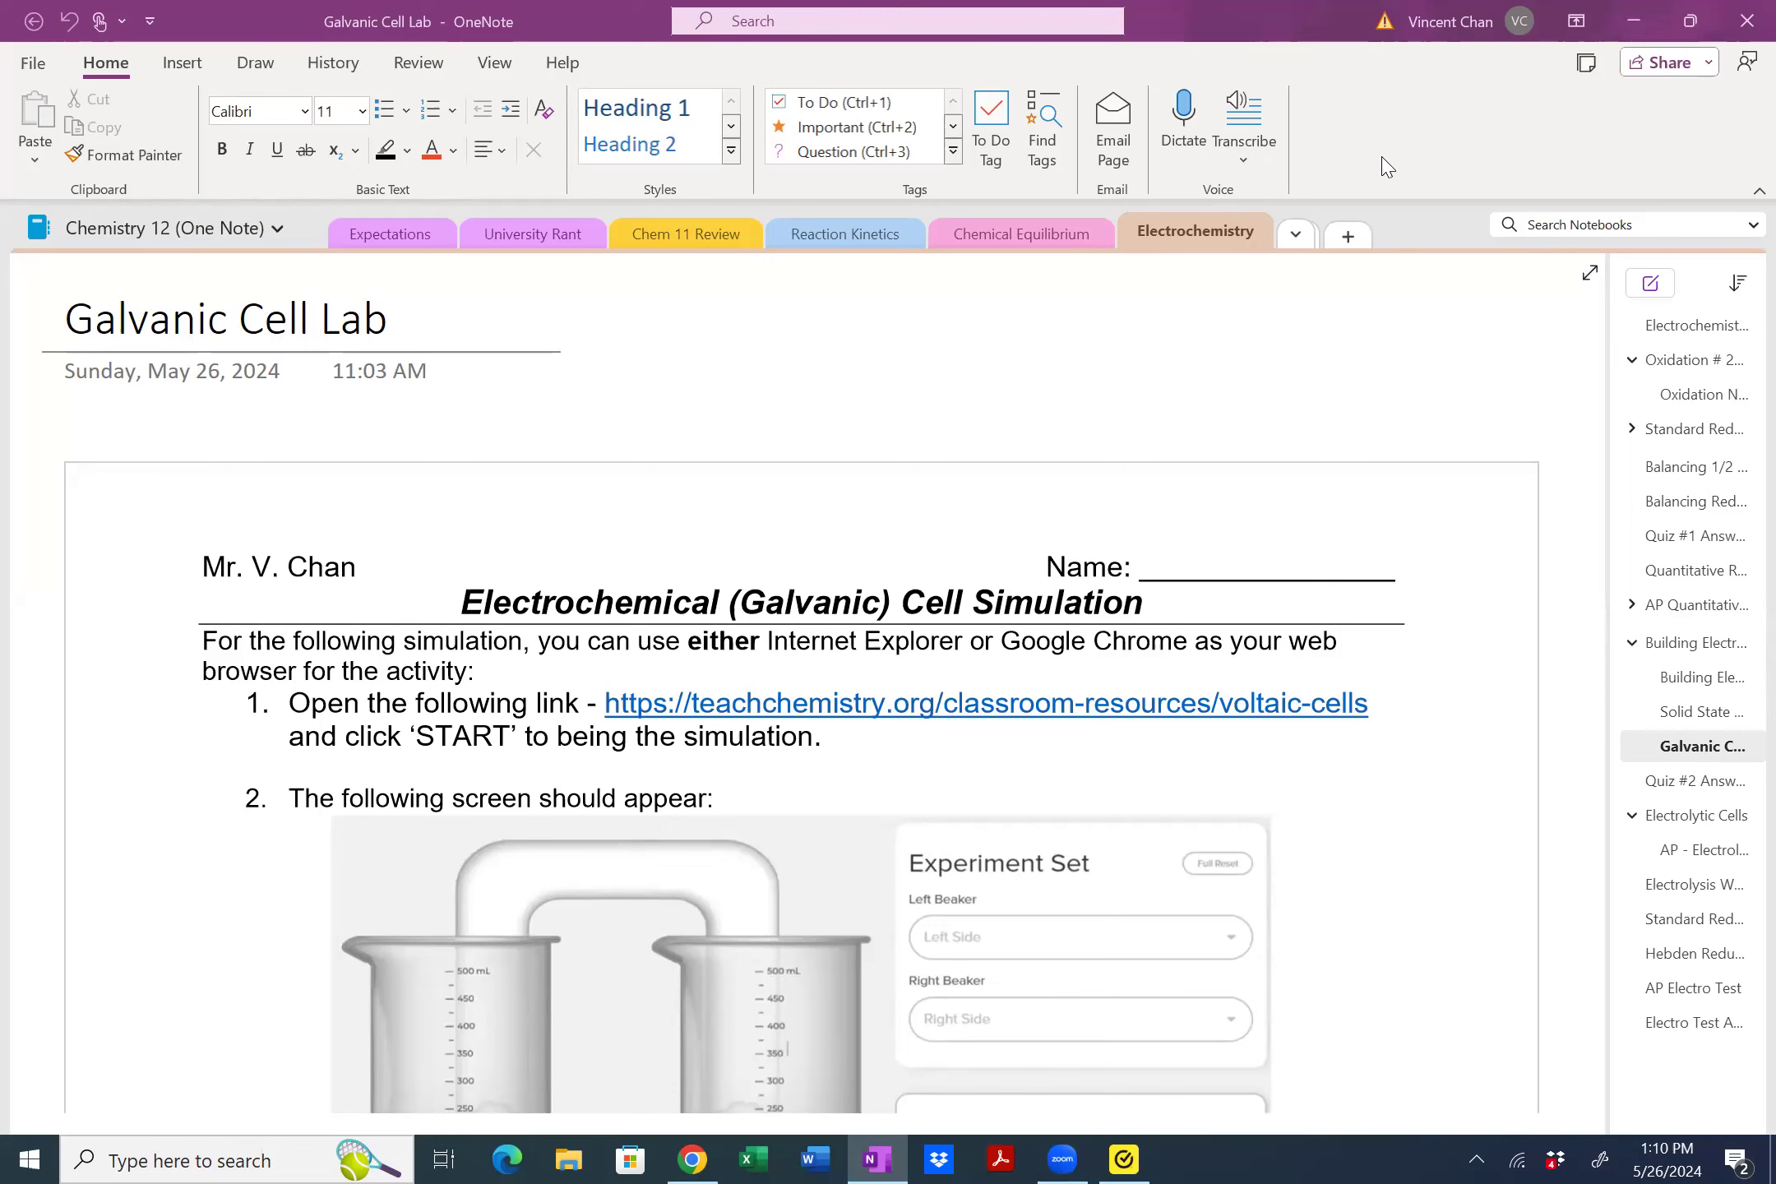
Step: Launch the TeachChemistry Galvanic/Voltaic Cells simulation
scroll(802, 682, "down", 2)
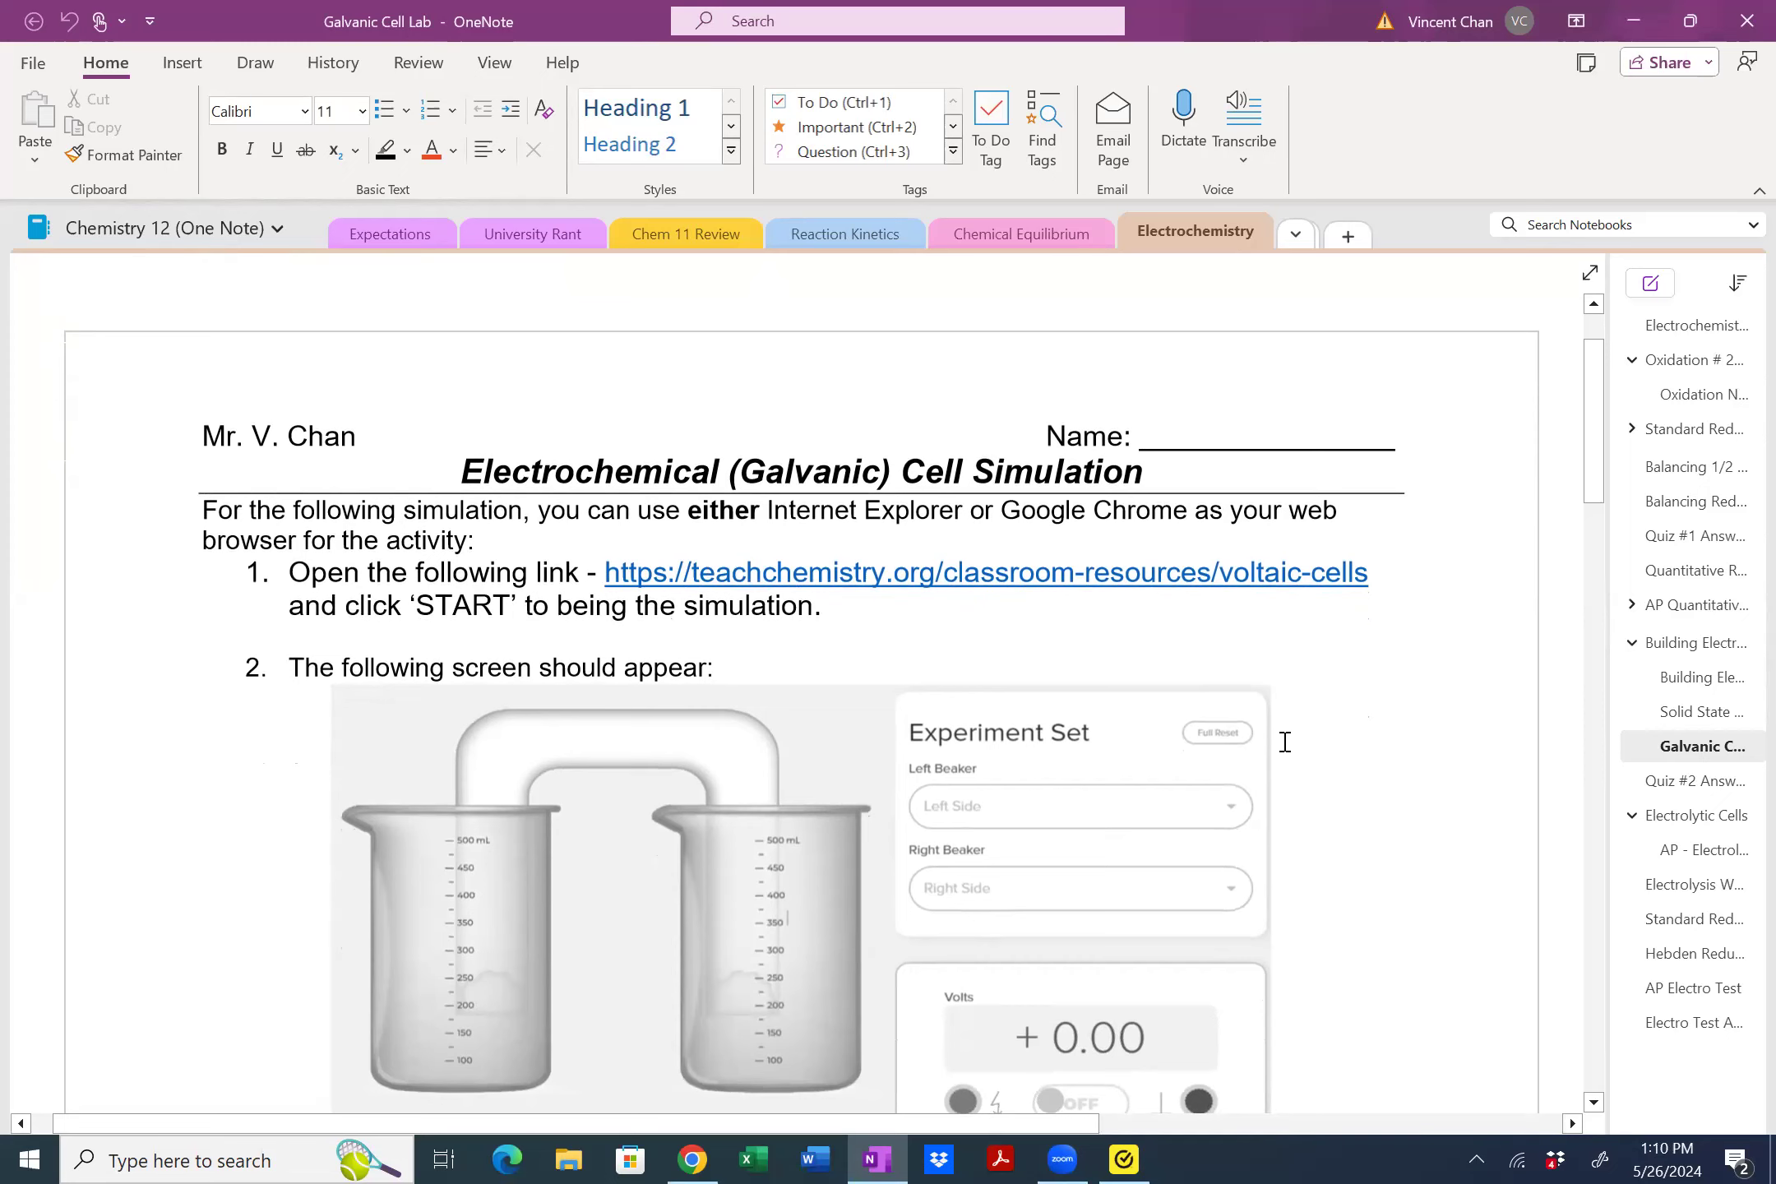
left_click(1579, 477)
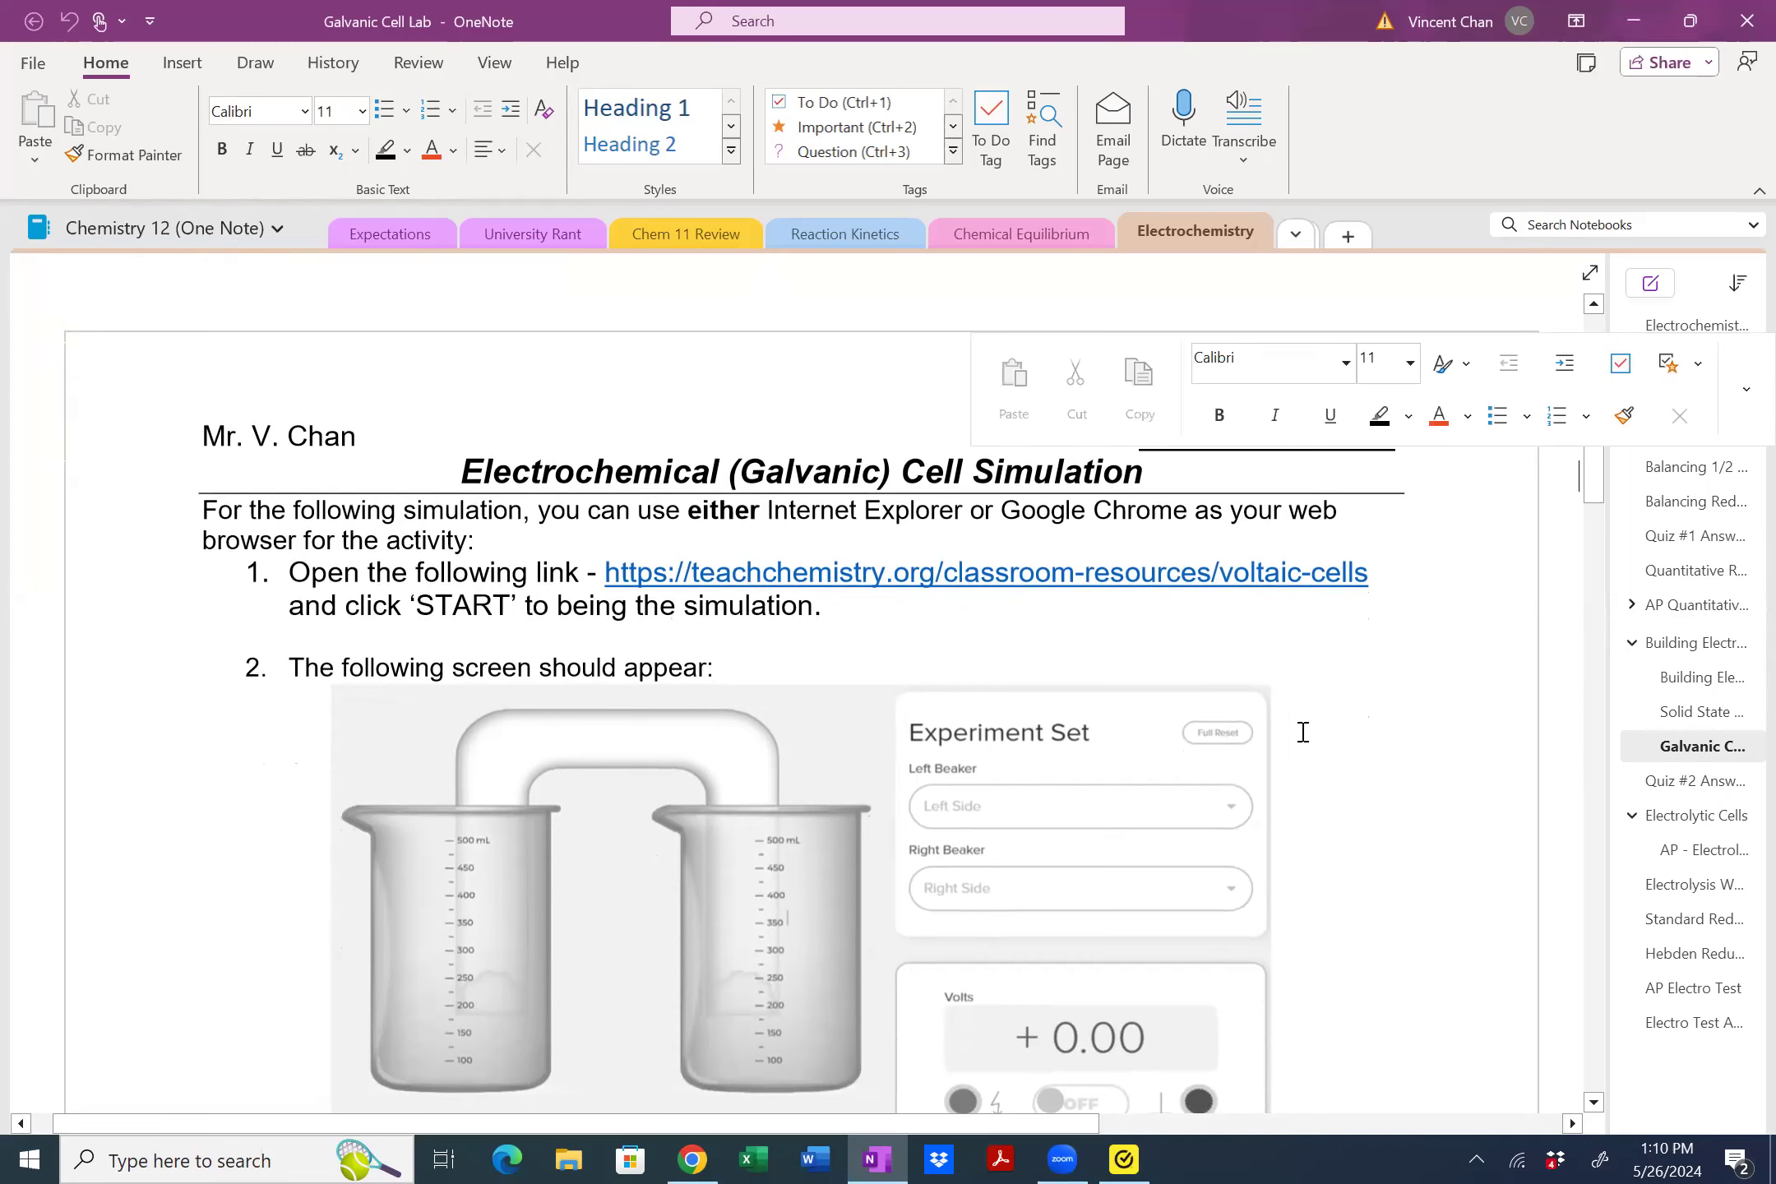
scroll(1591, 491, "down", 3)
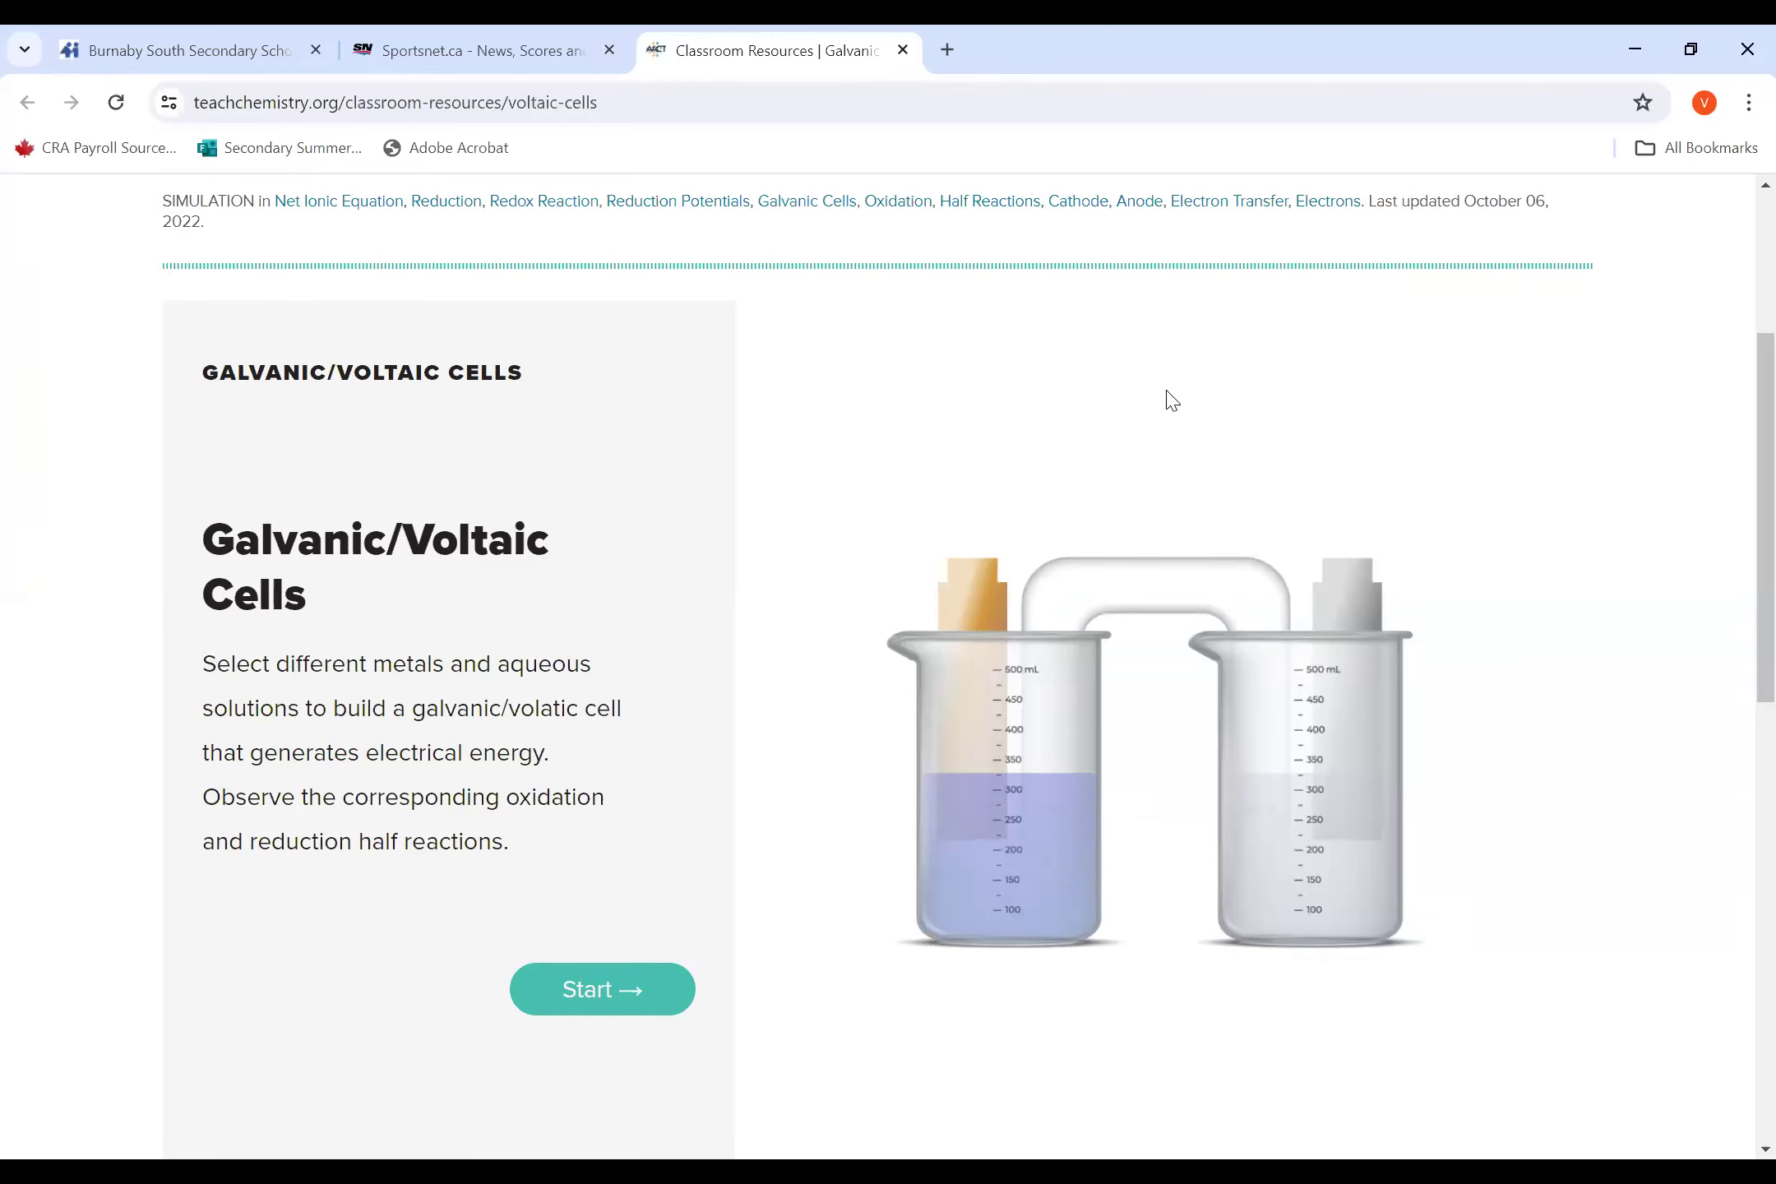
left_click(614, 999)
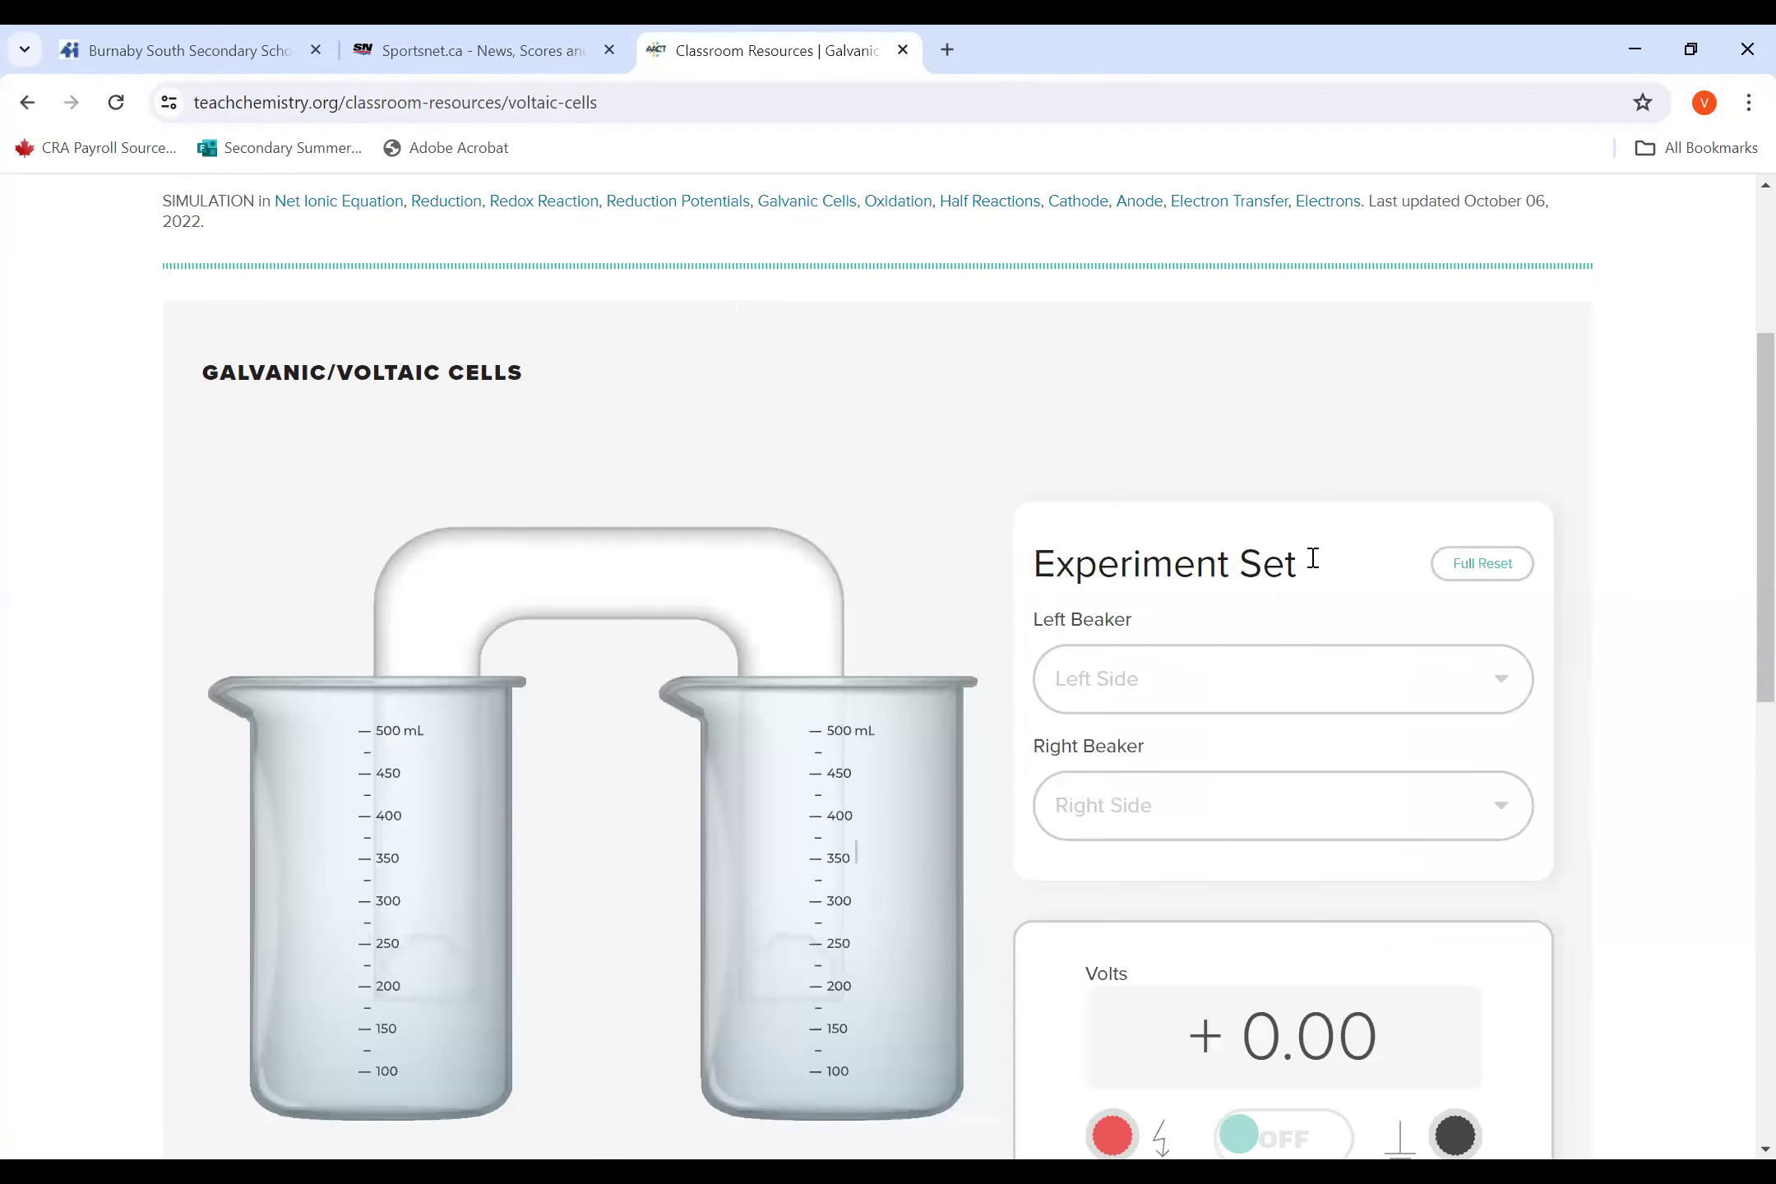
scroll(1741, 472, "down", 2)
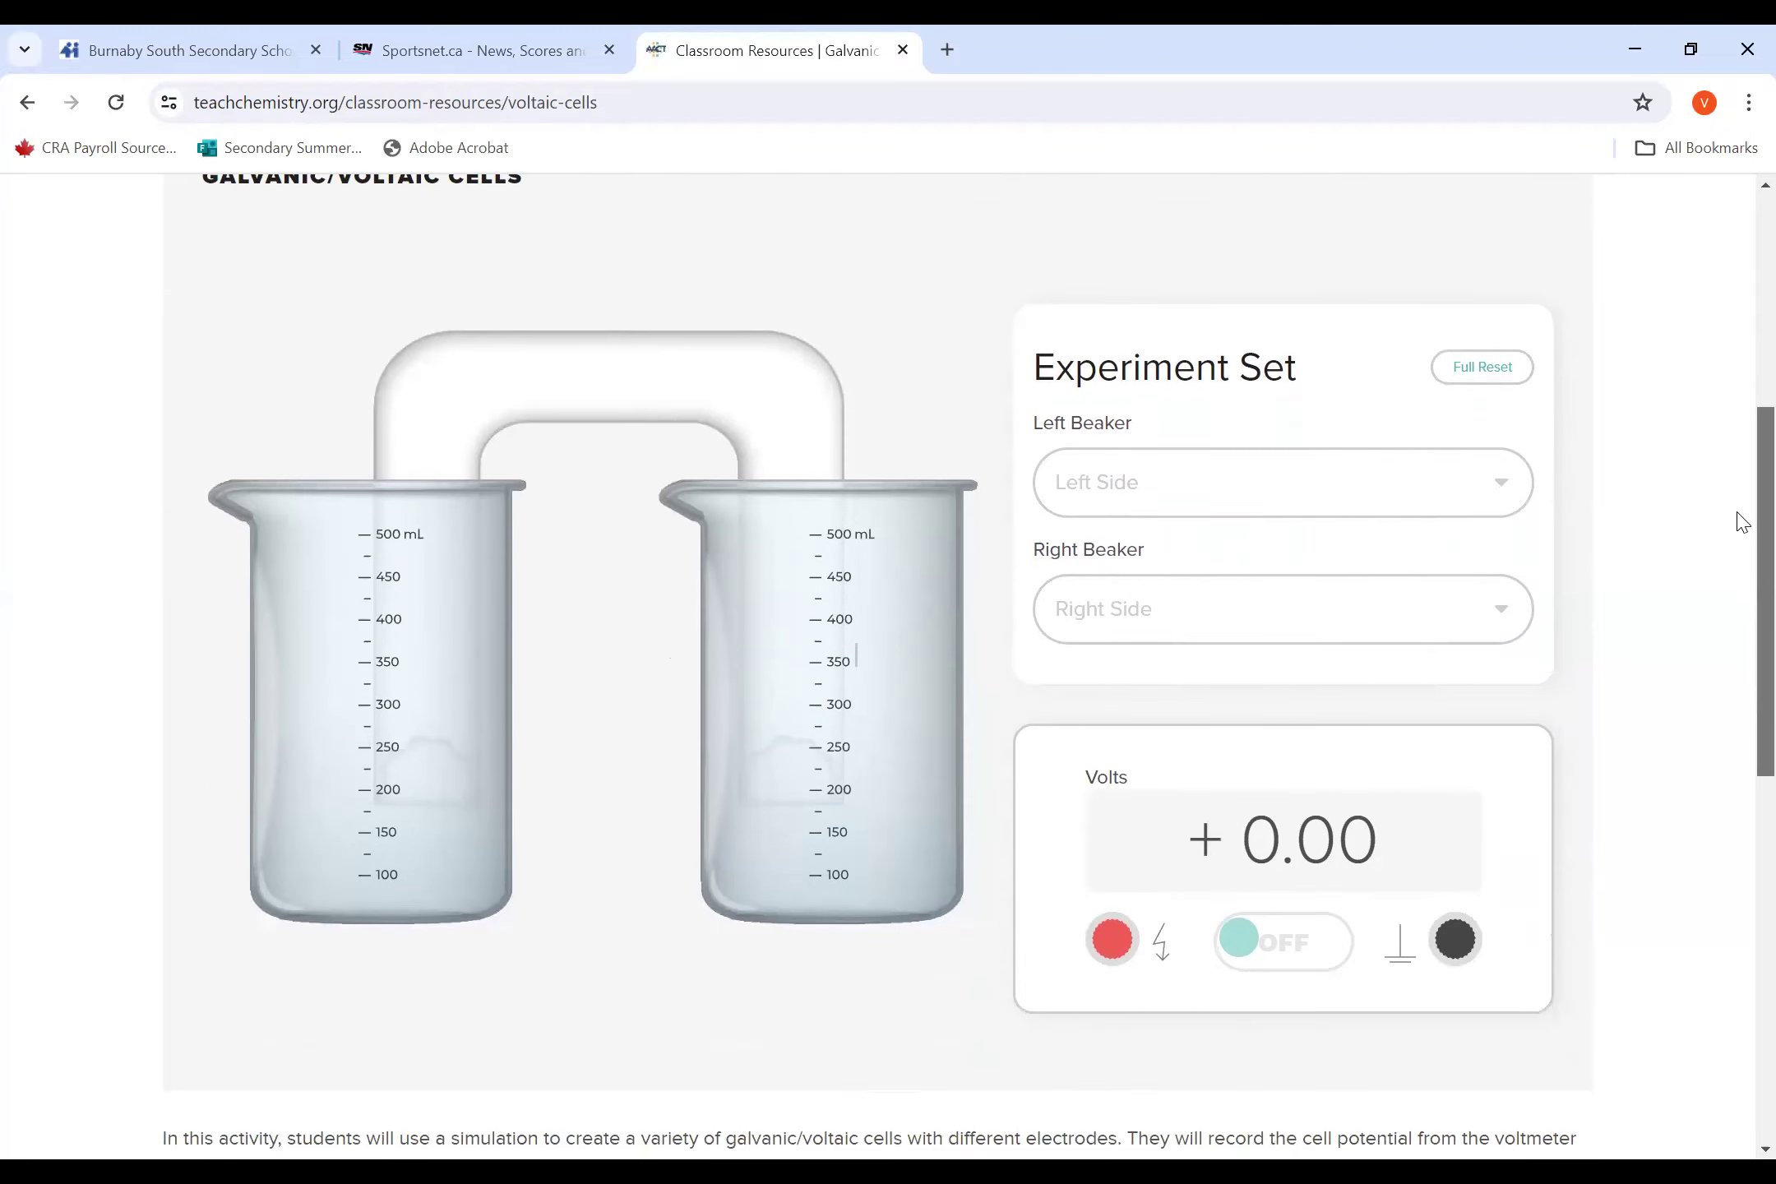
Step: Build a cell with Ag in AgNO3 left and Cu in Cu(NO3)2 right, voltmeter on reading +0.46 V
left_click(1502, 494)
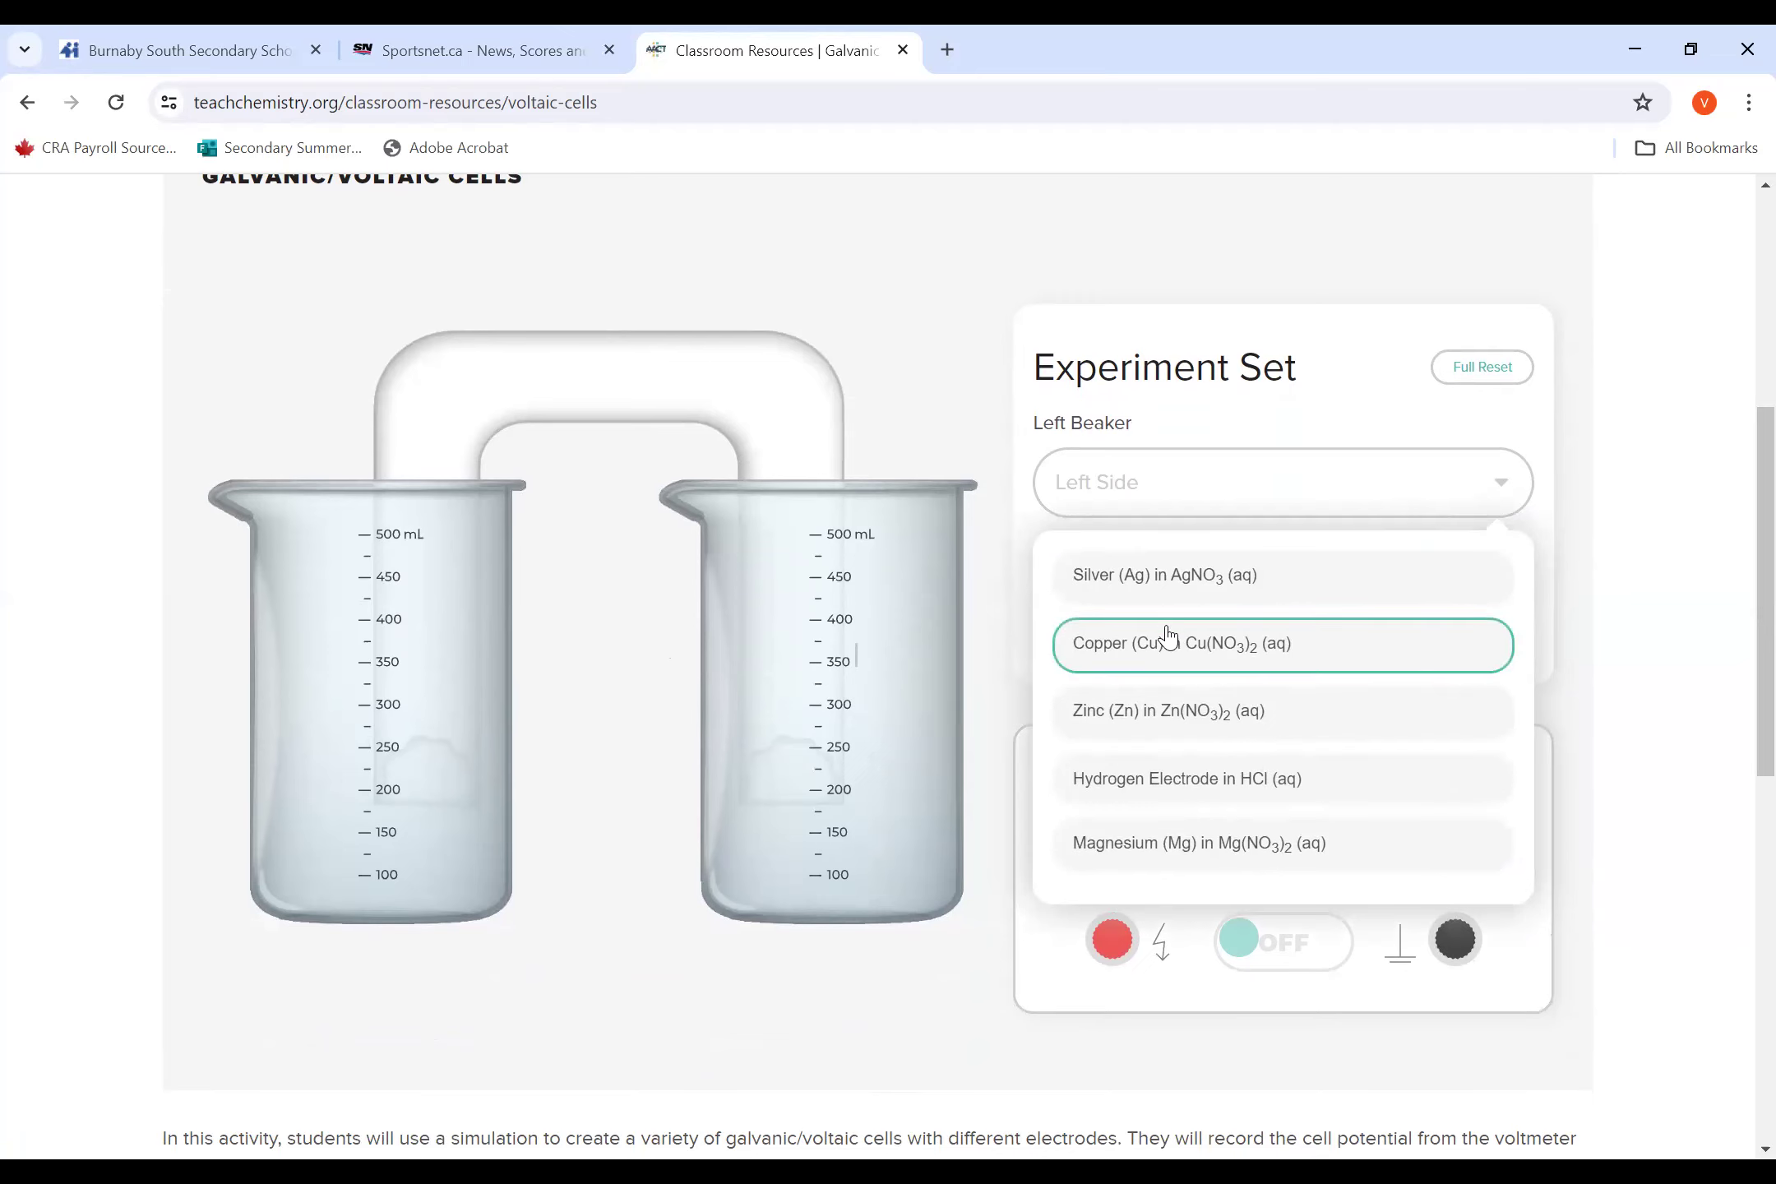
left_click(1152, 588)
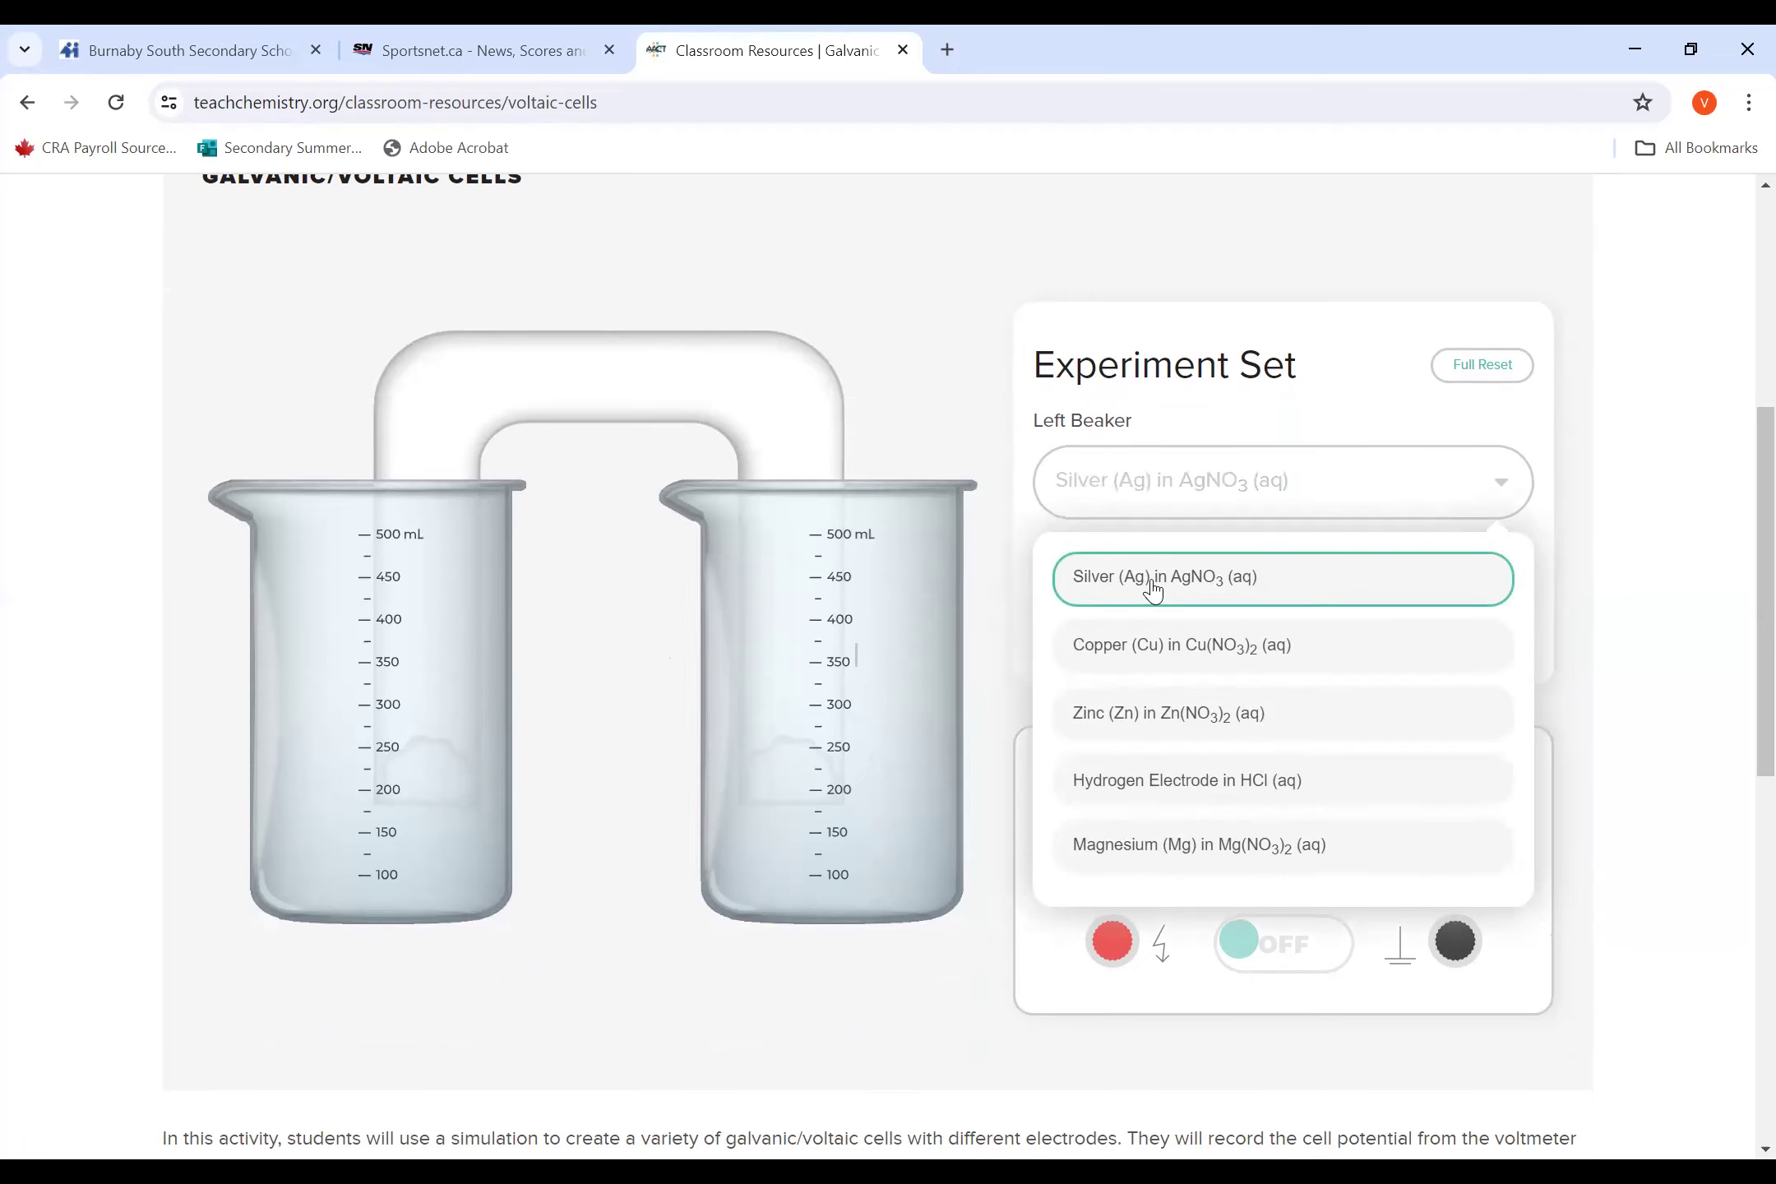
left_click(1385, 640)
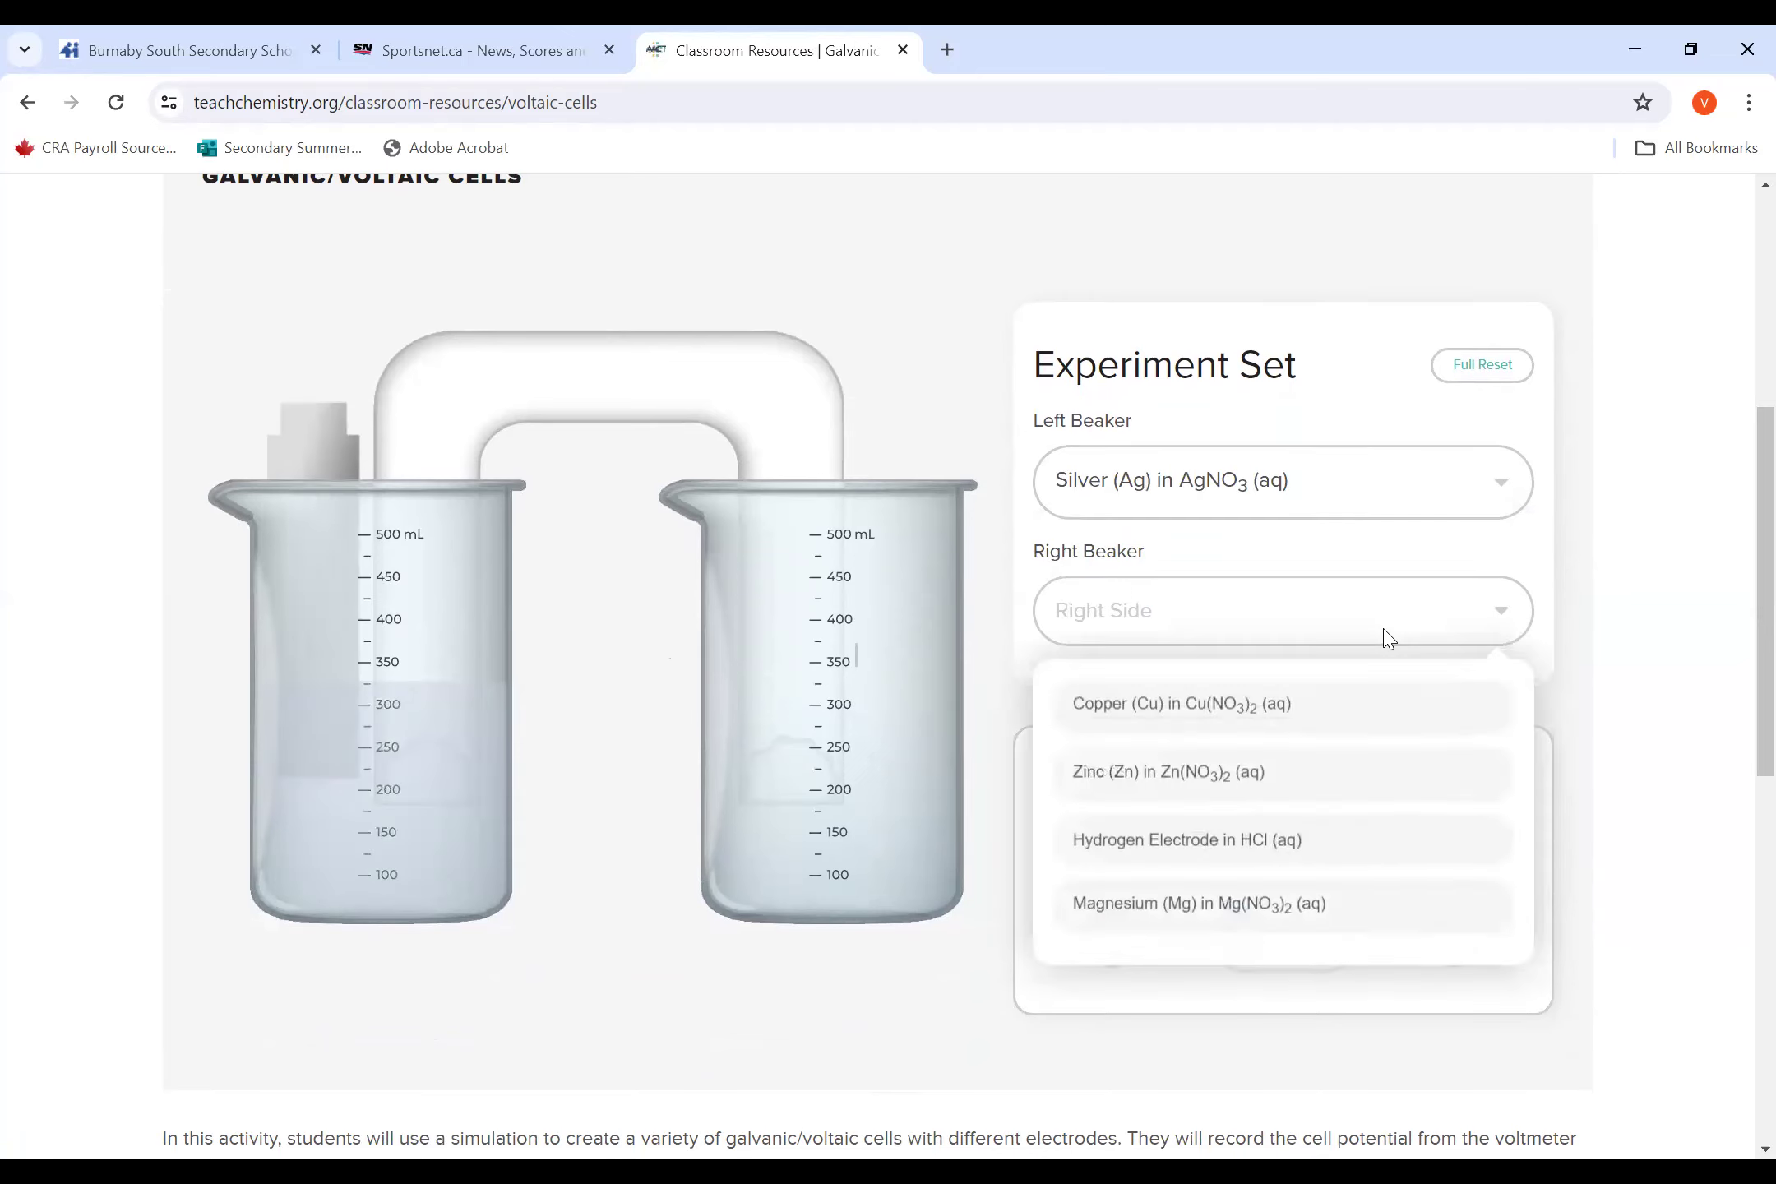
left_click(1198, 723)
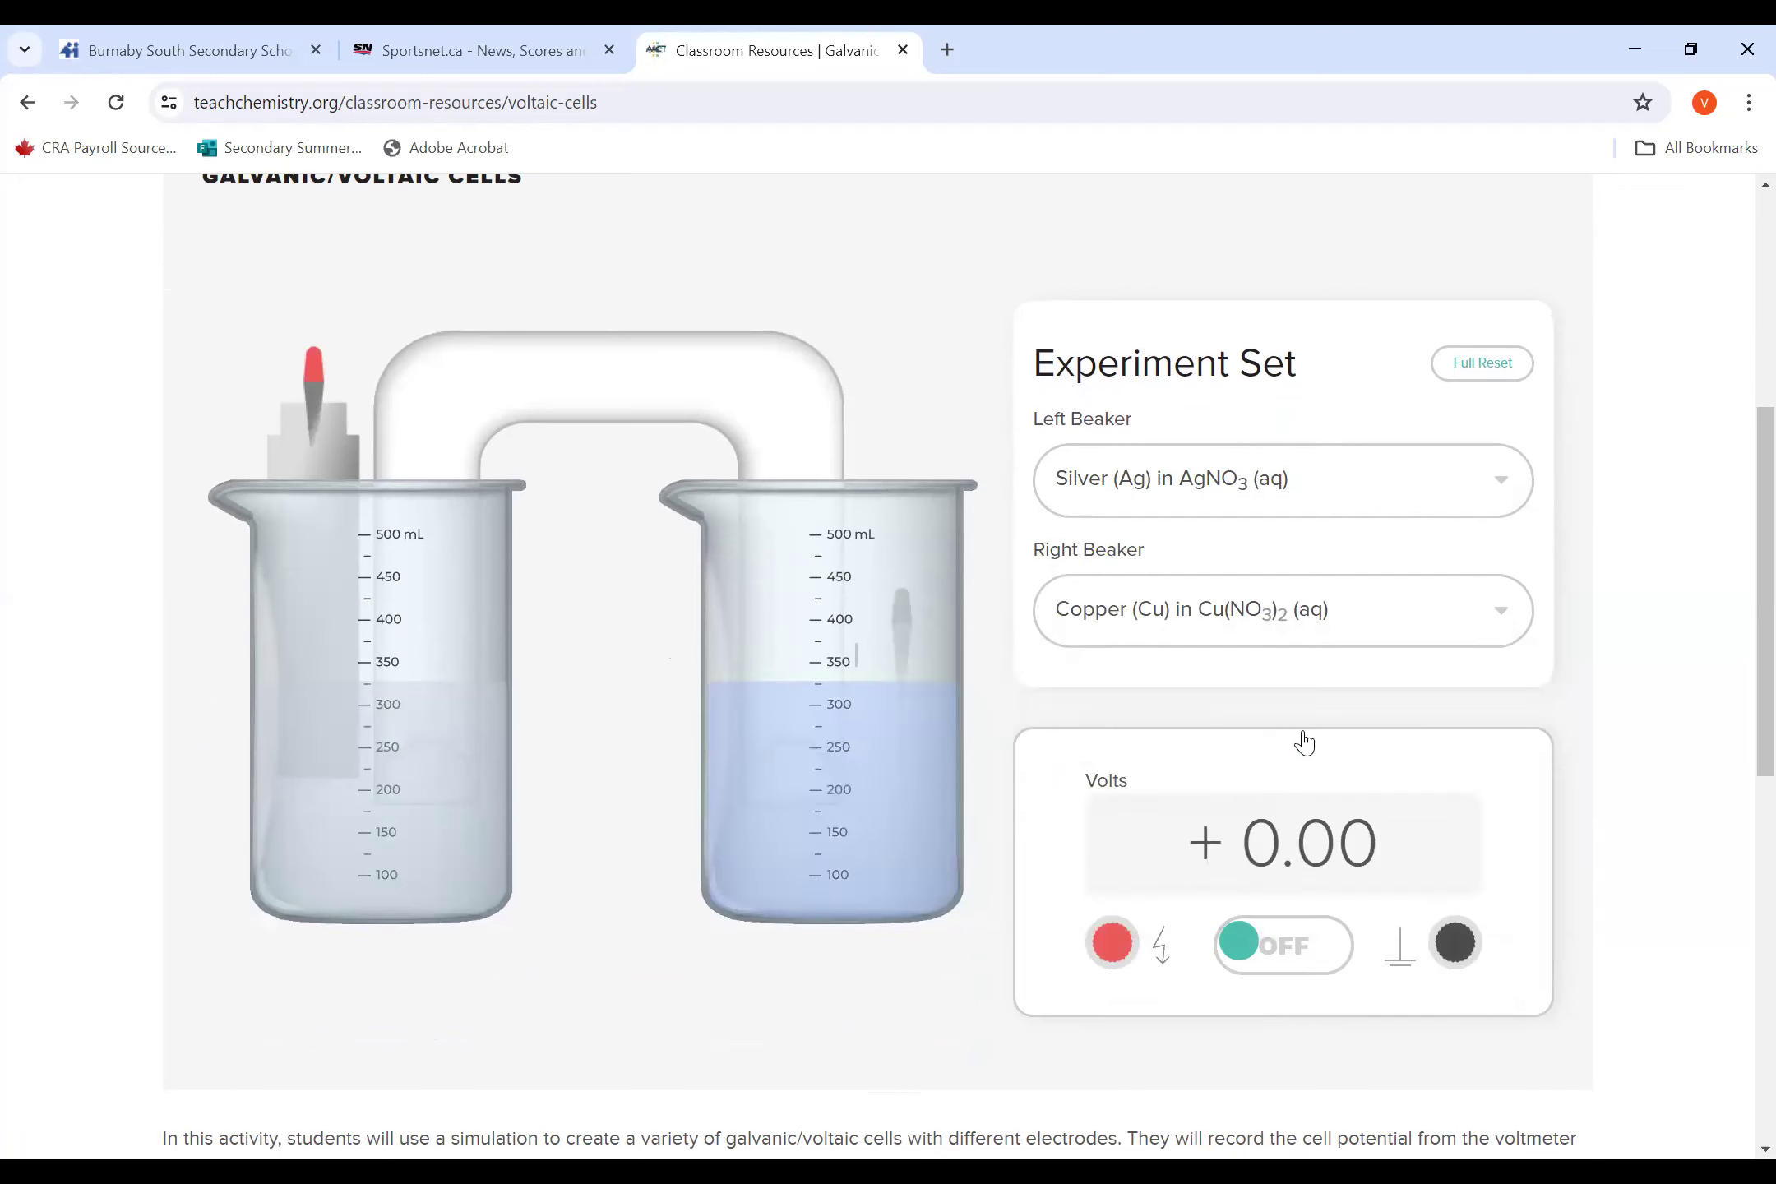
left_click(1284, 962)
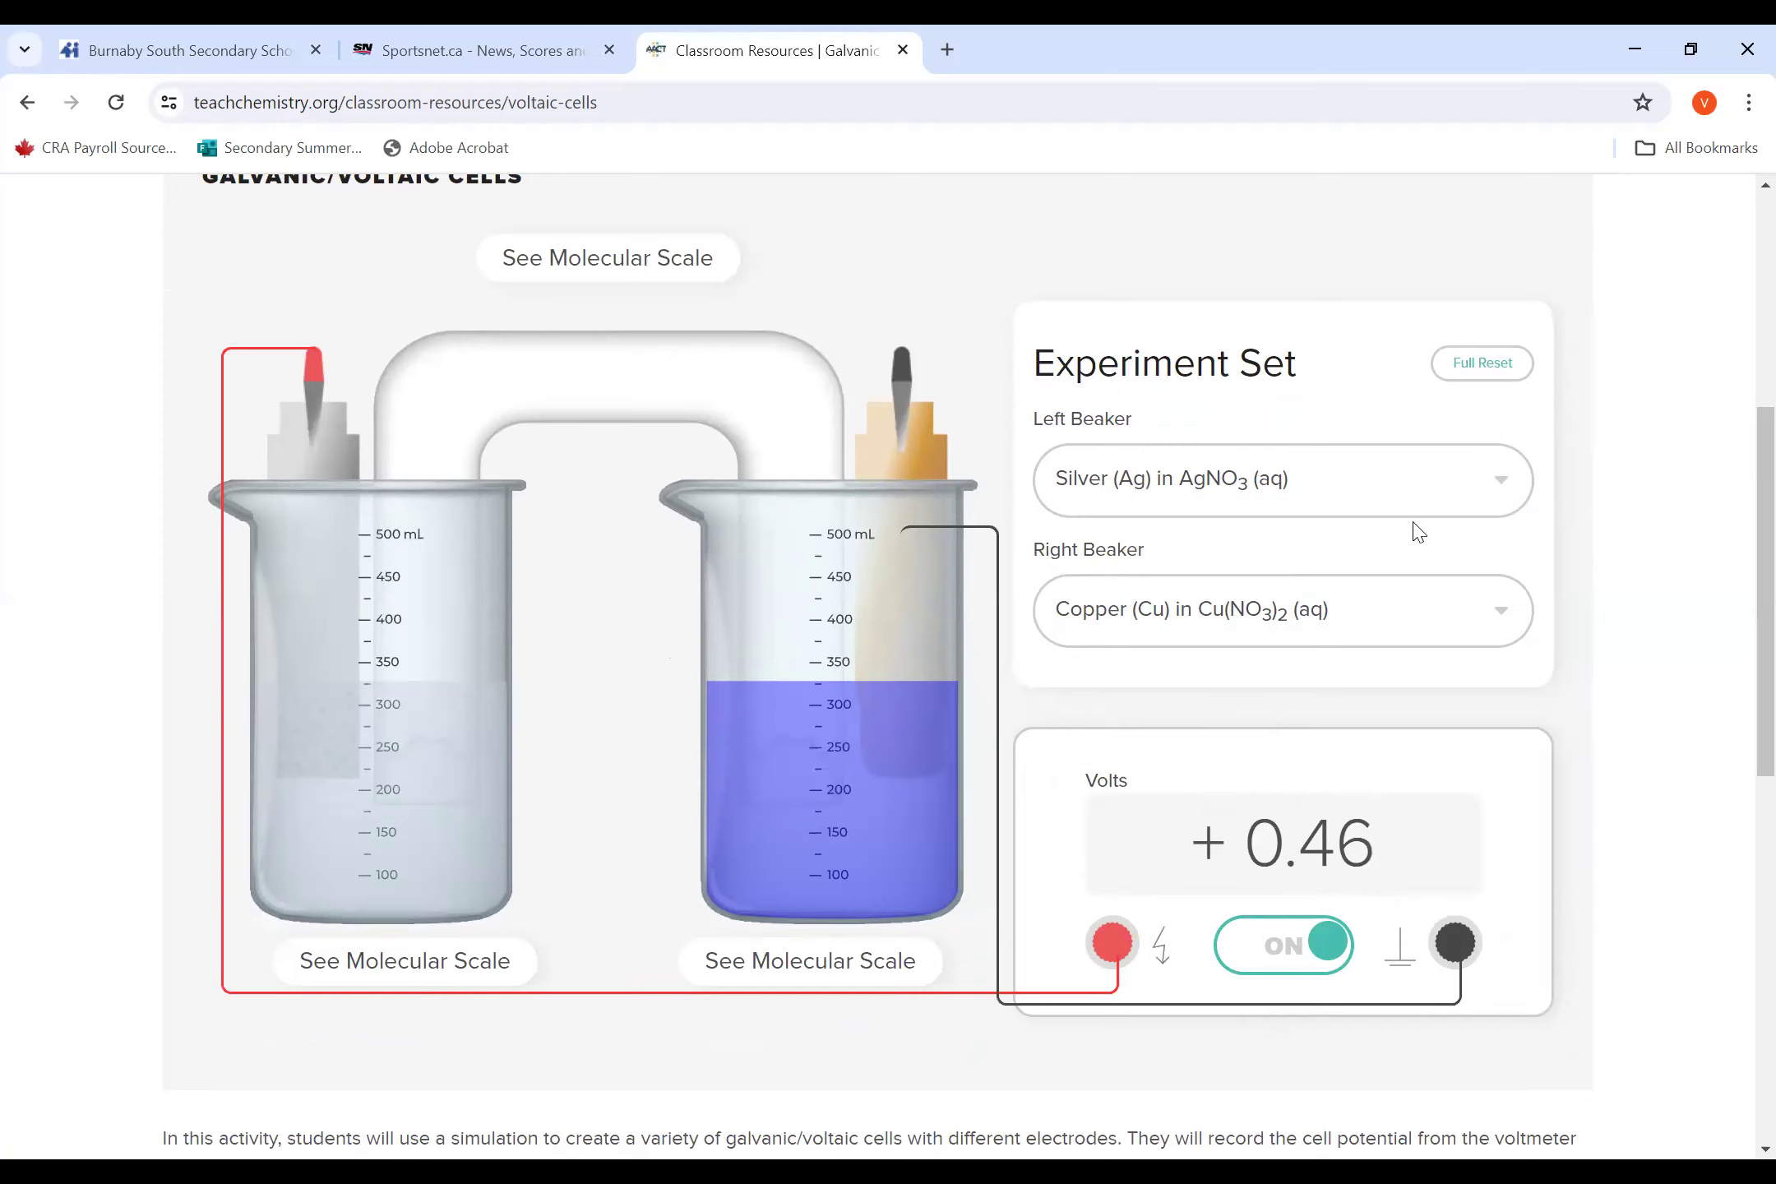
Step: Reset and rebuild the cell with Cu in Cu(NO3)2 left and Ag in AgNO3 right, voltmeter reading -0.46 V
left_click(1482, 367)
left_click(1498, 484)
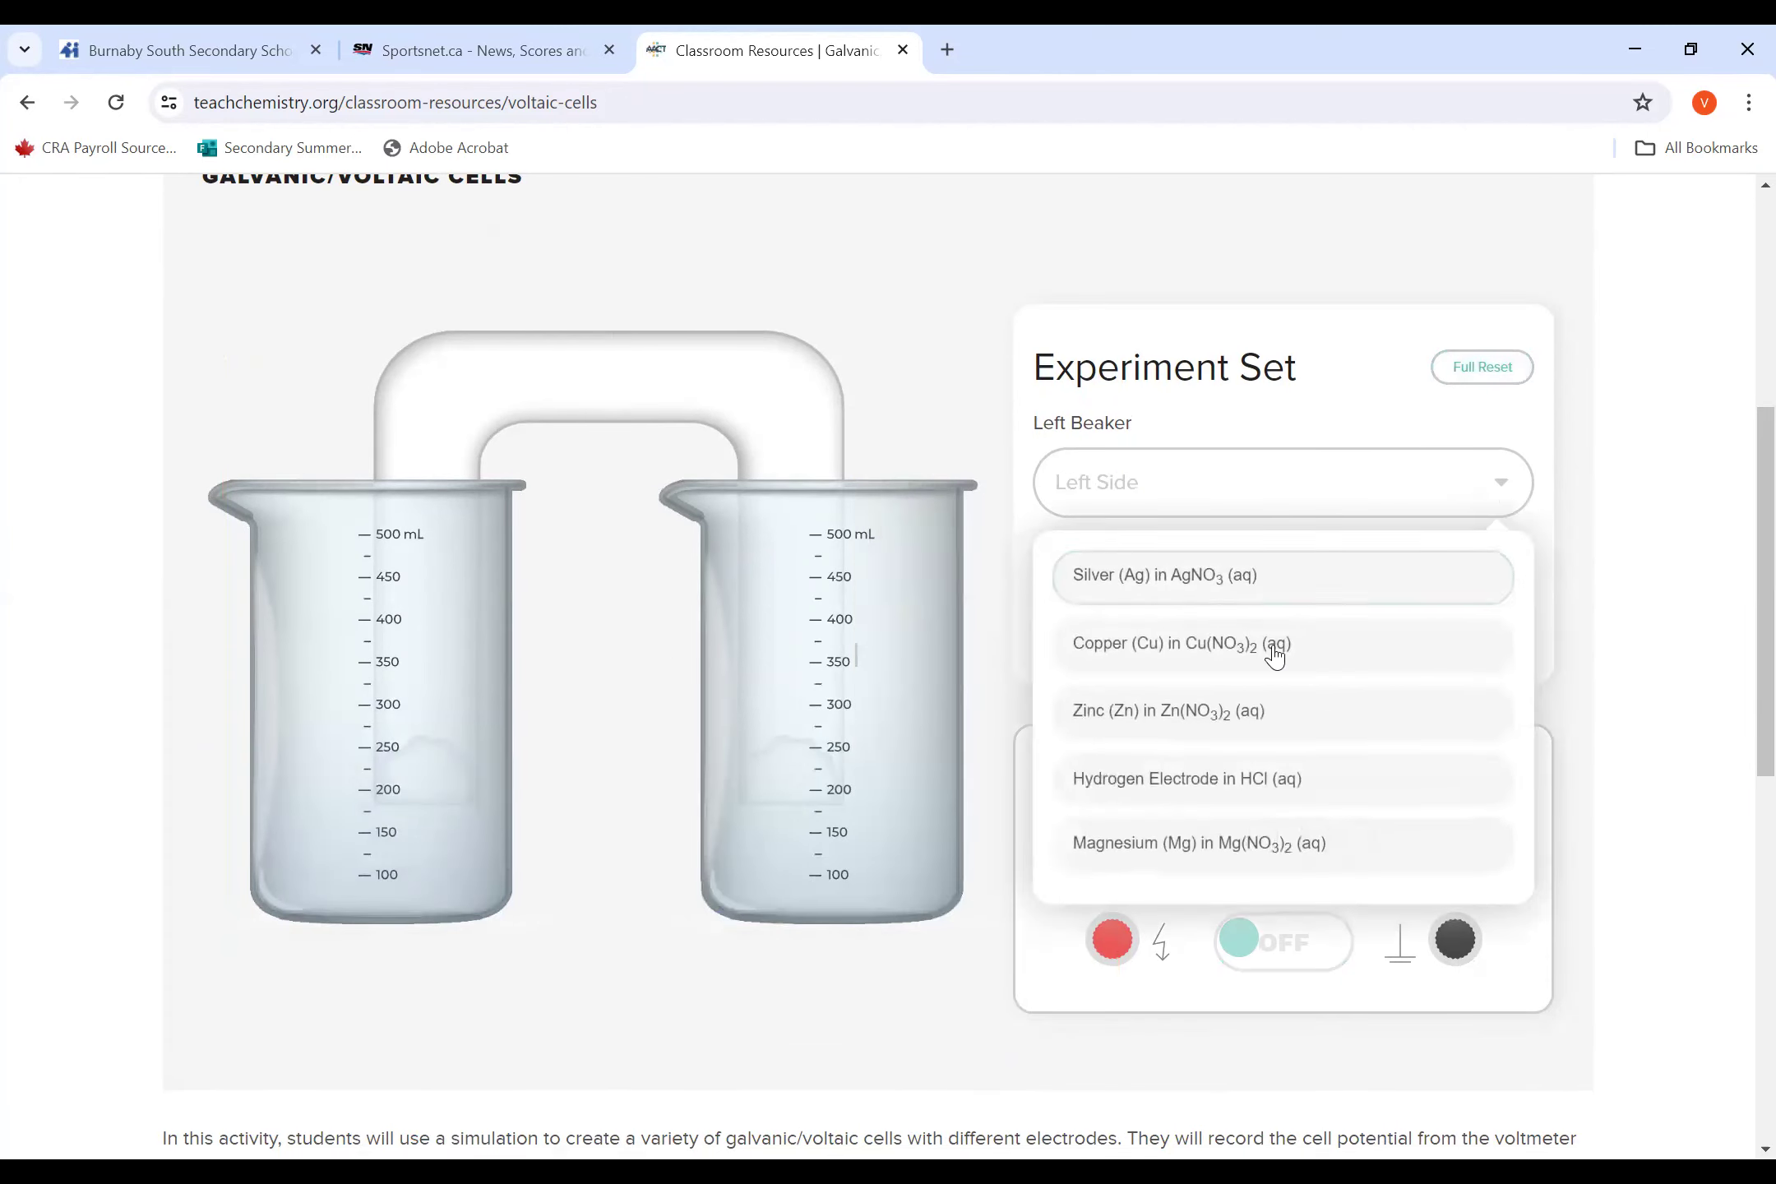
left_click(1221, 651)
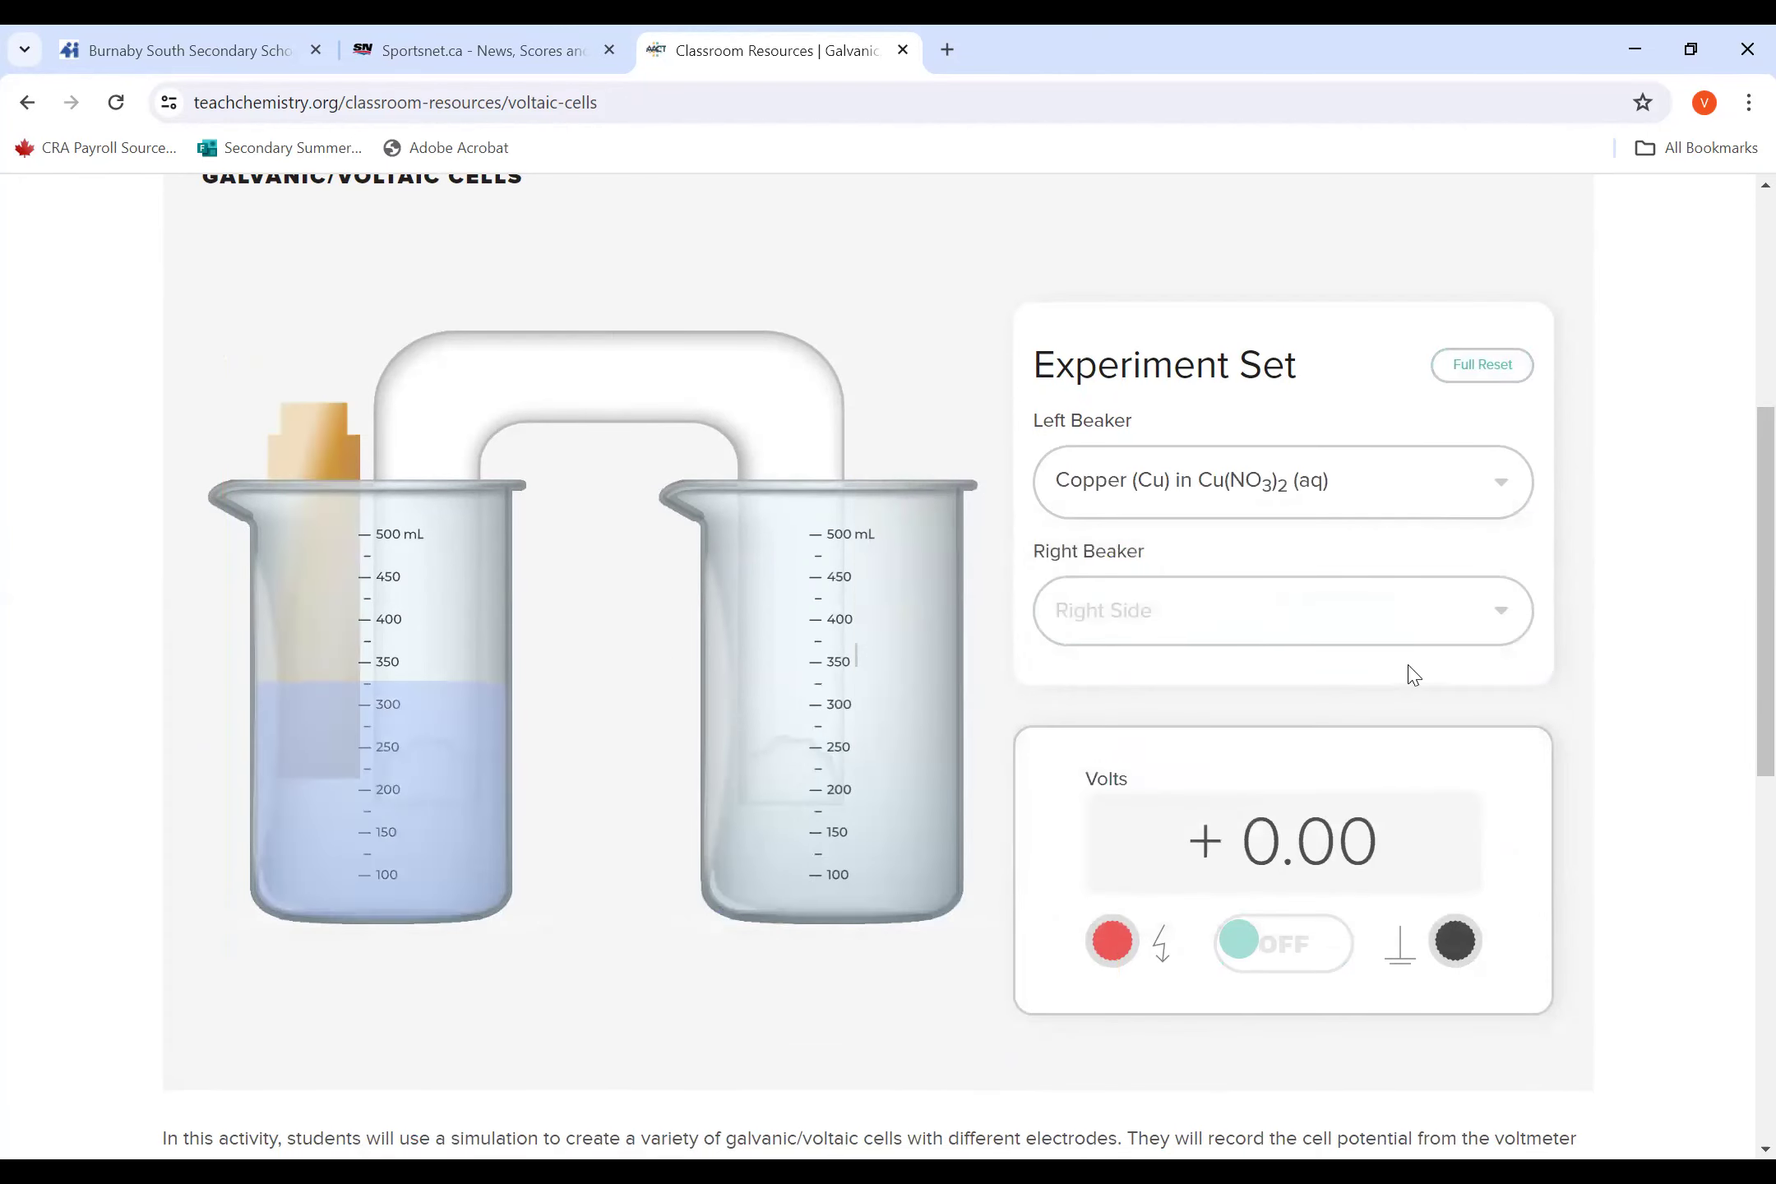
left_click(1411, 638)
left_click(1207, 723)
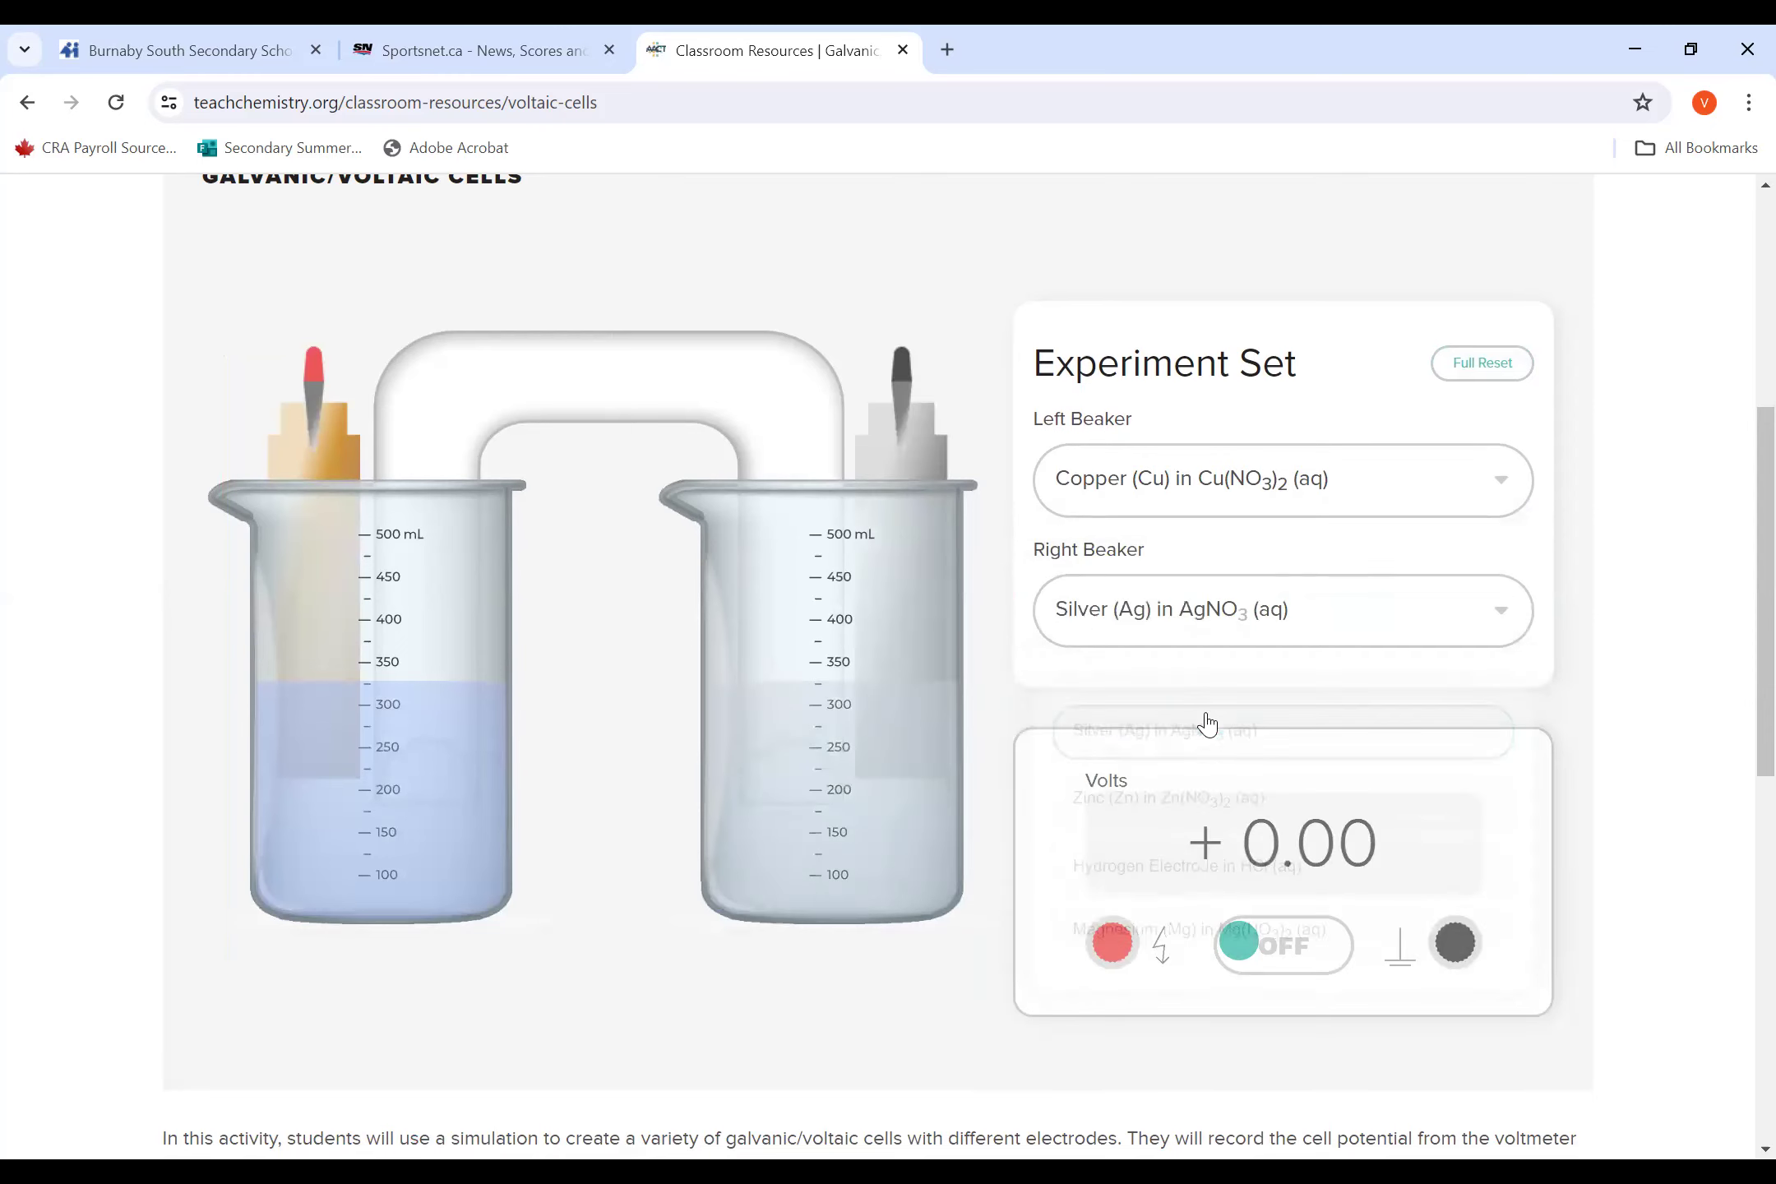
left_click(1281, 947)
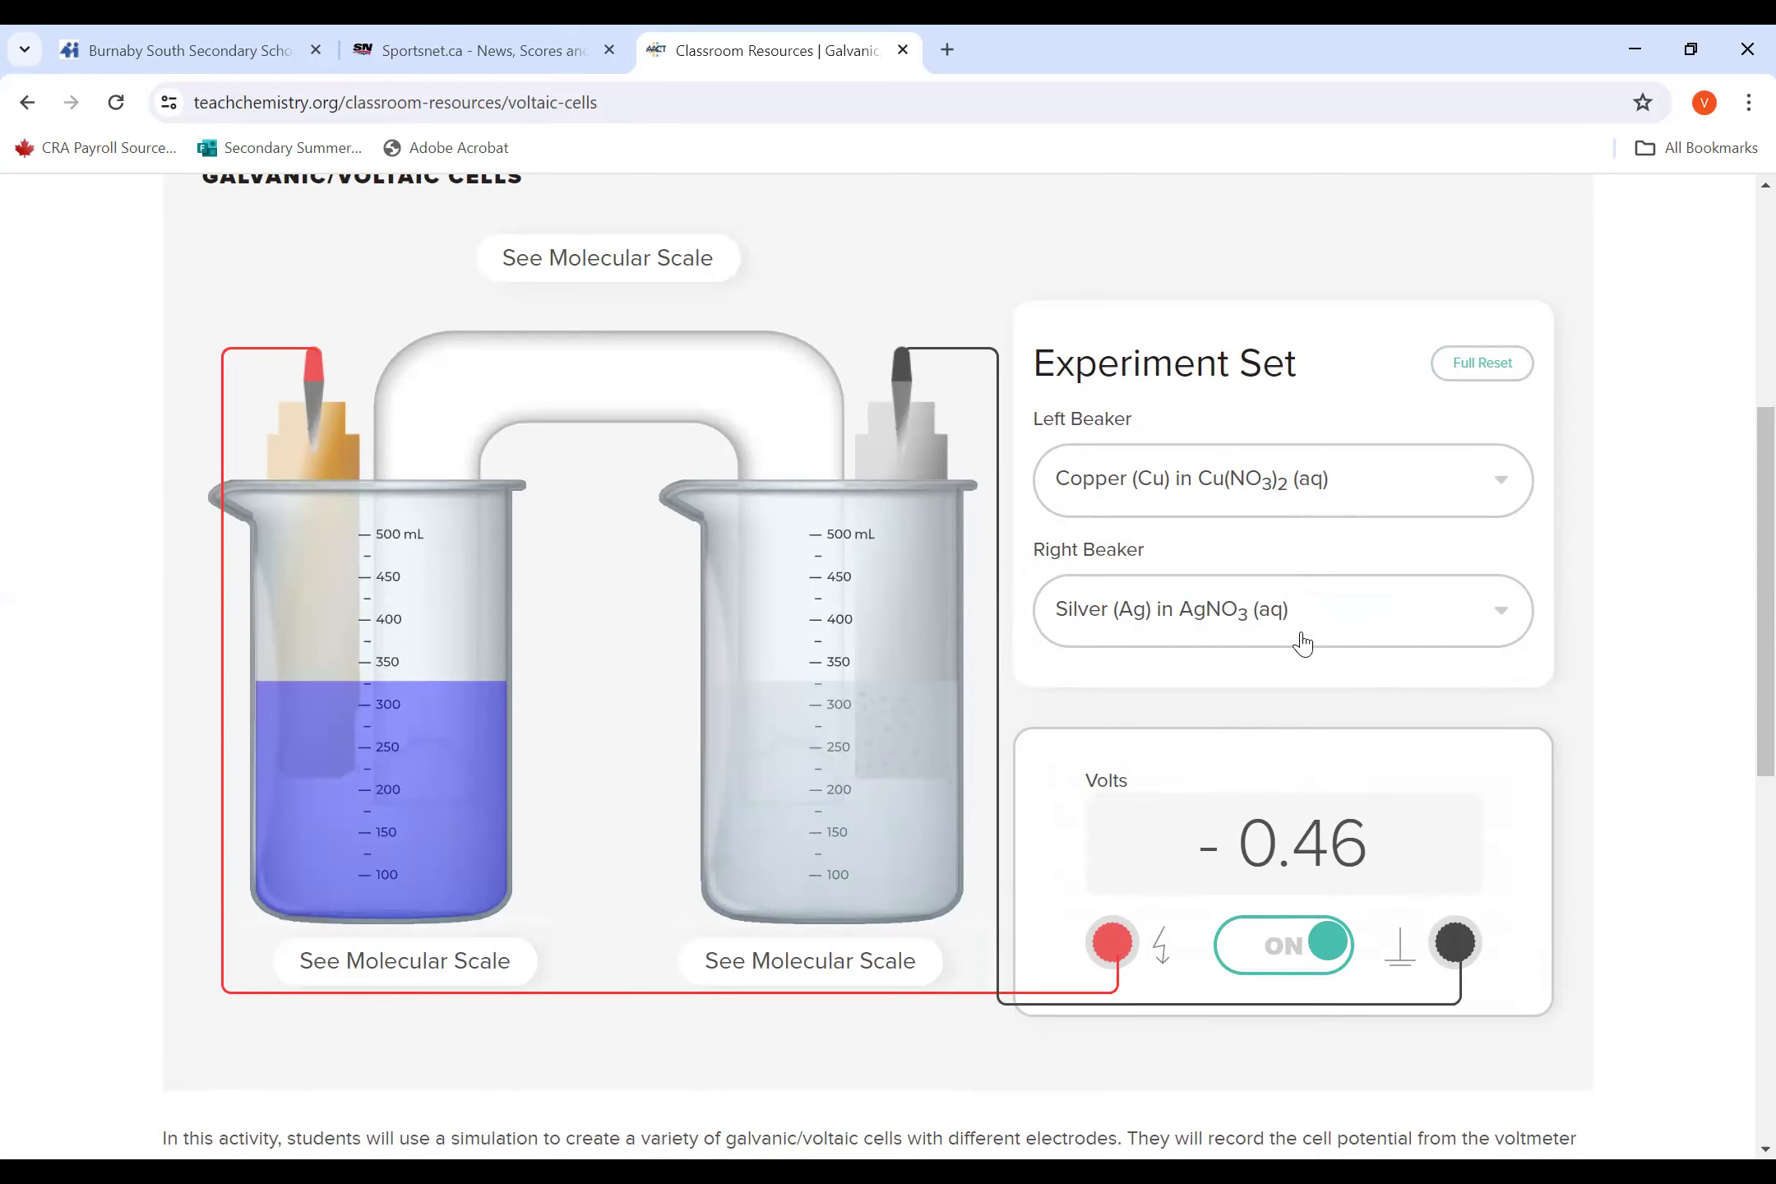
Step: Reset and rebuild with Ag in AgNO3 left and Cu in Cu(NO3)2 right, voltmeter reading +0.46 V
left_click(1482, 364)
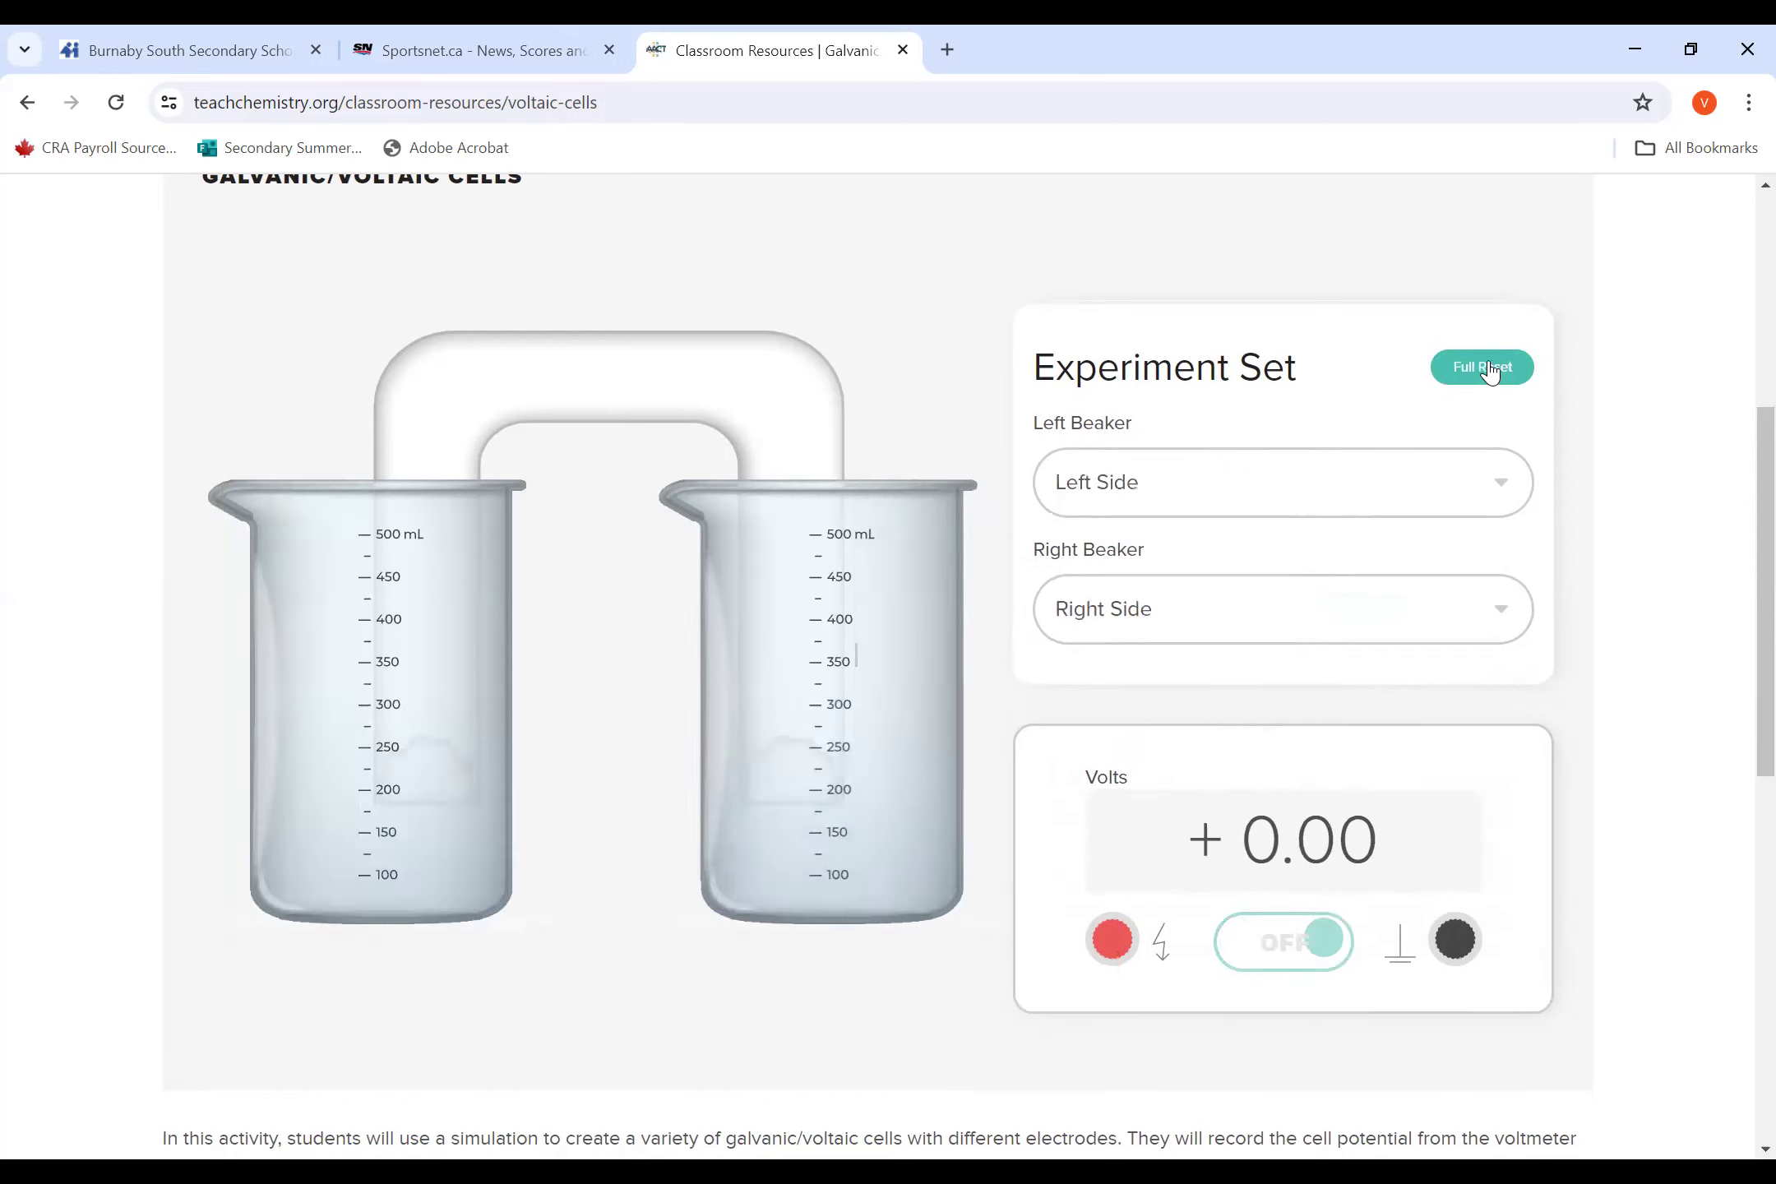
left_click(1258, 503)
left_click(1179, 578)
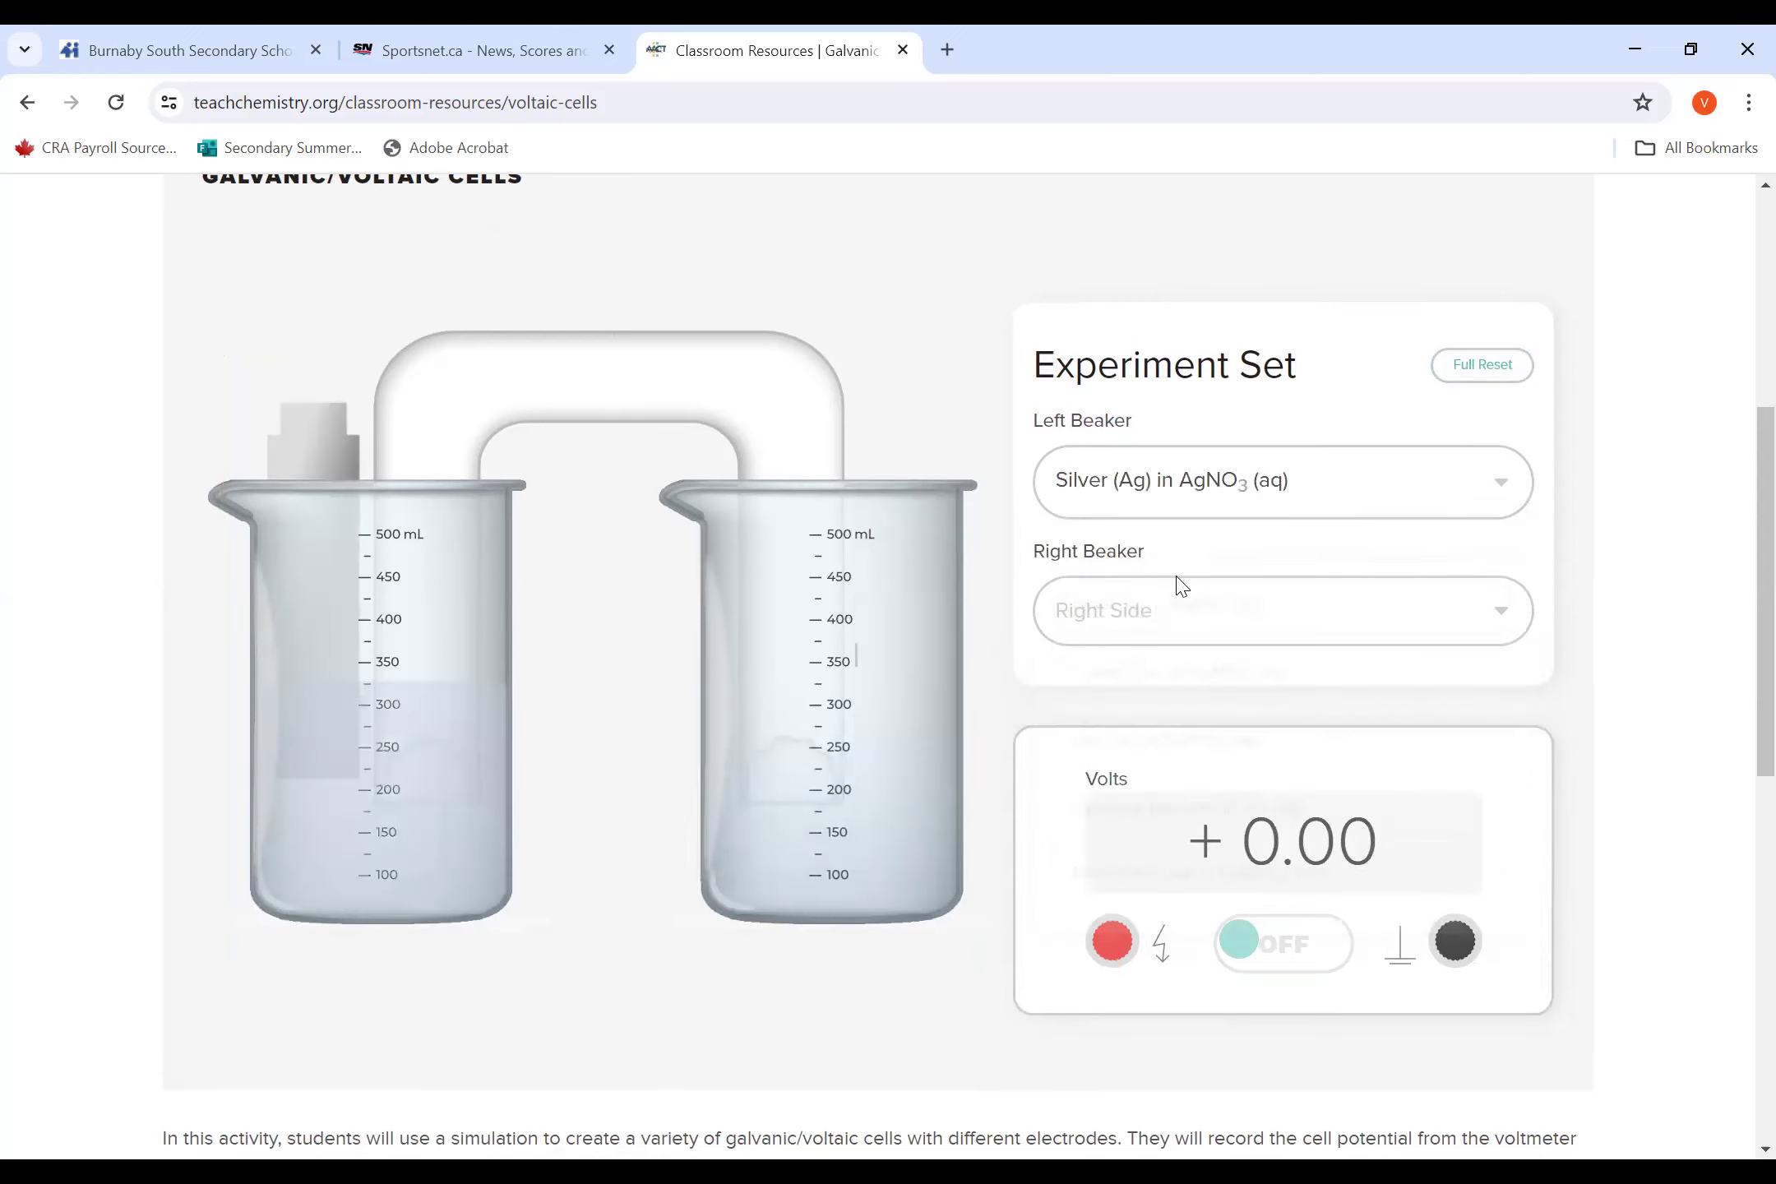
left_click(1430, 624)
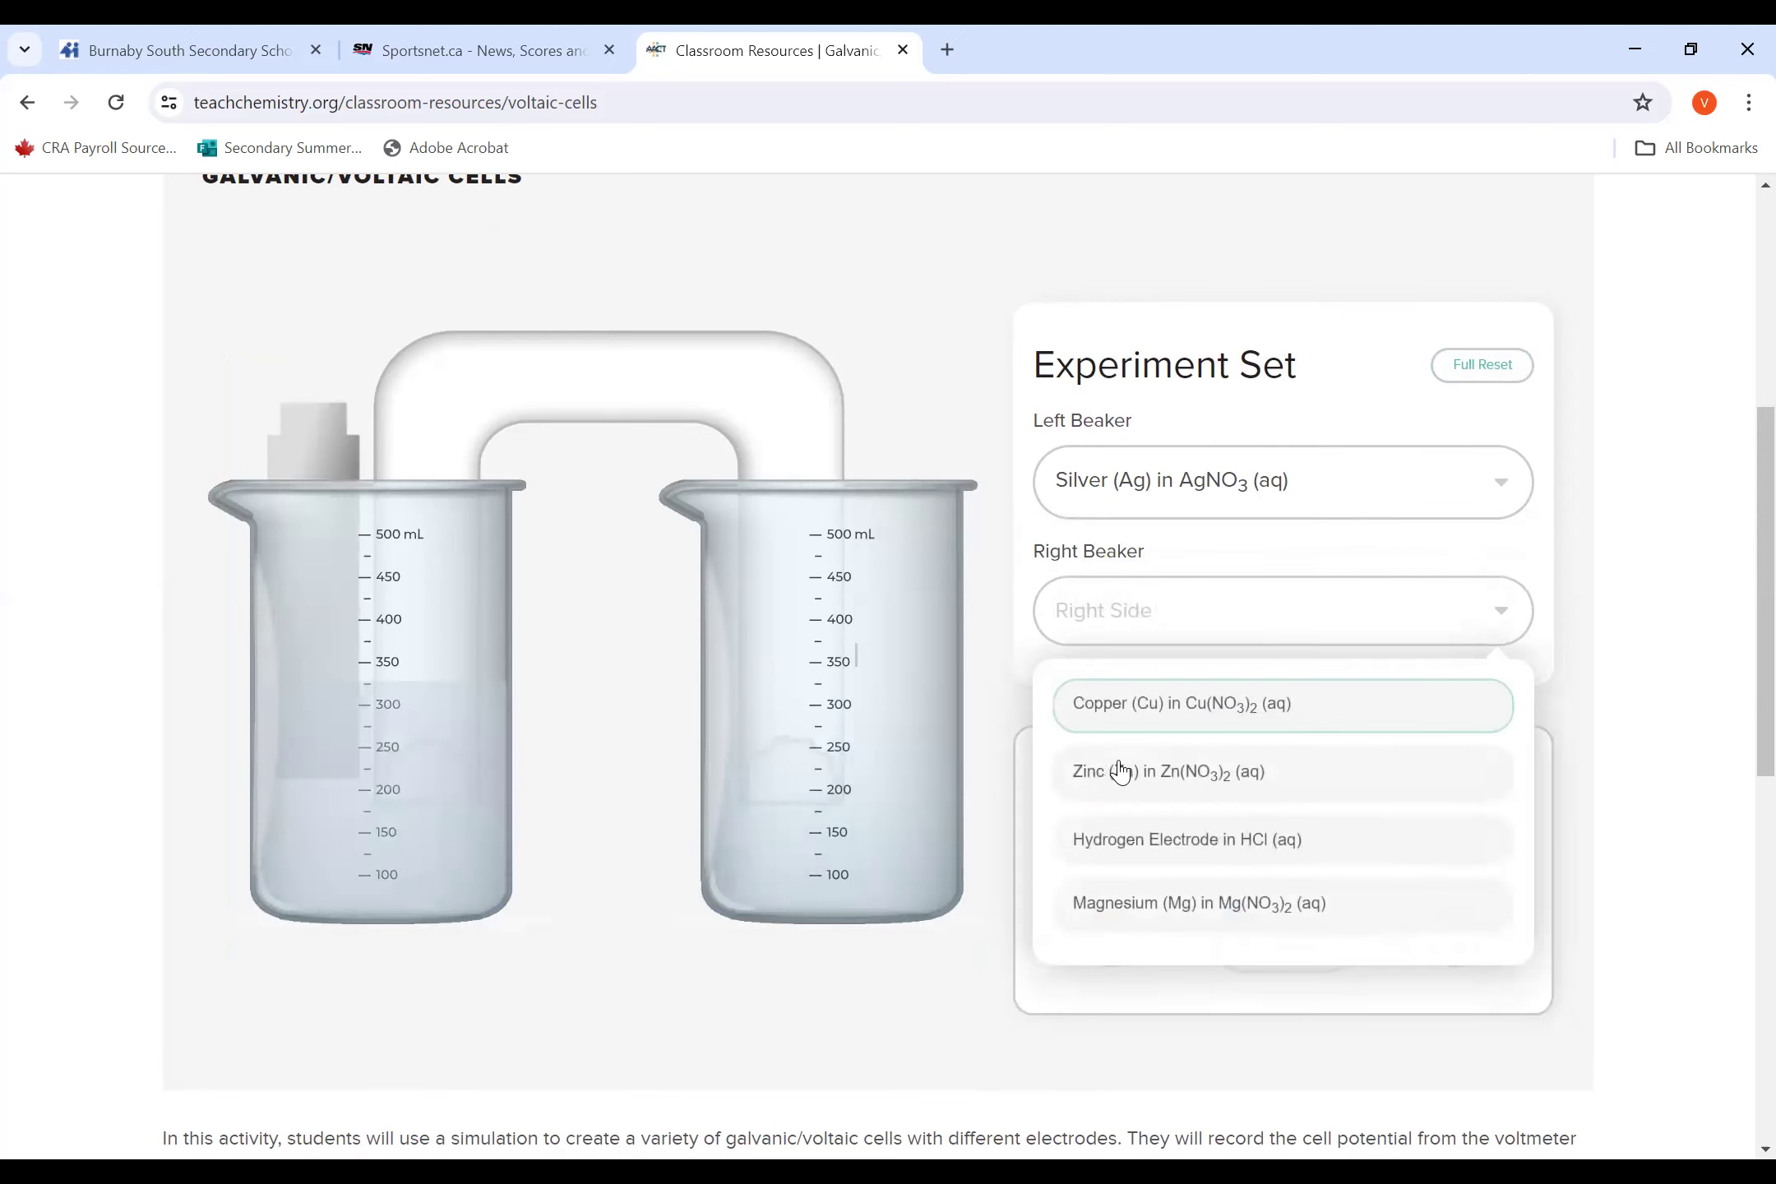
left_click(1143, 721)
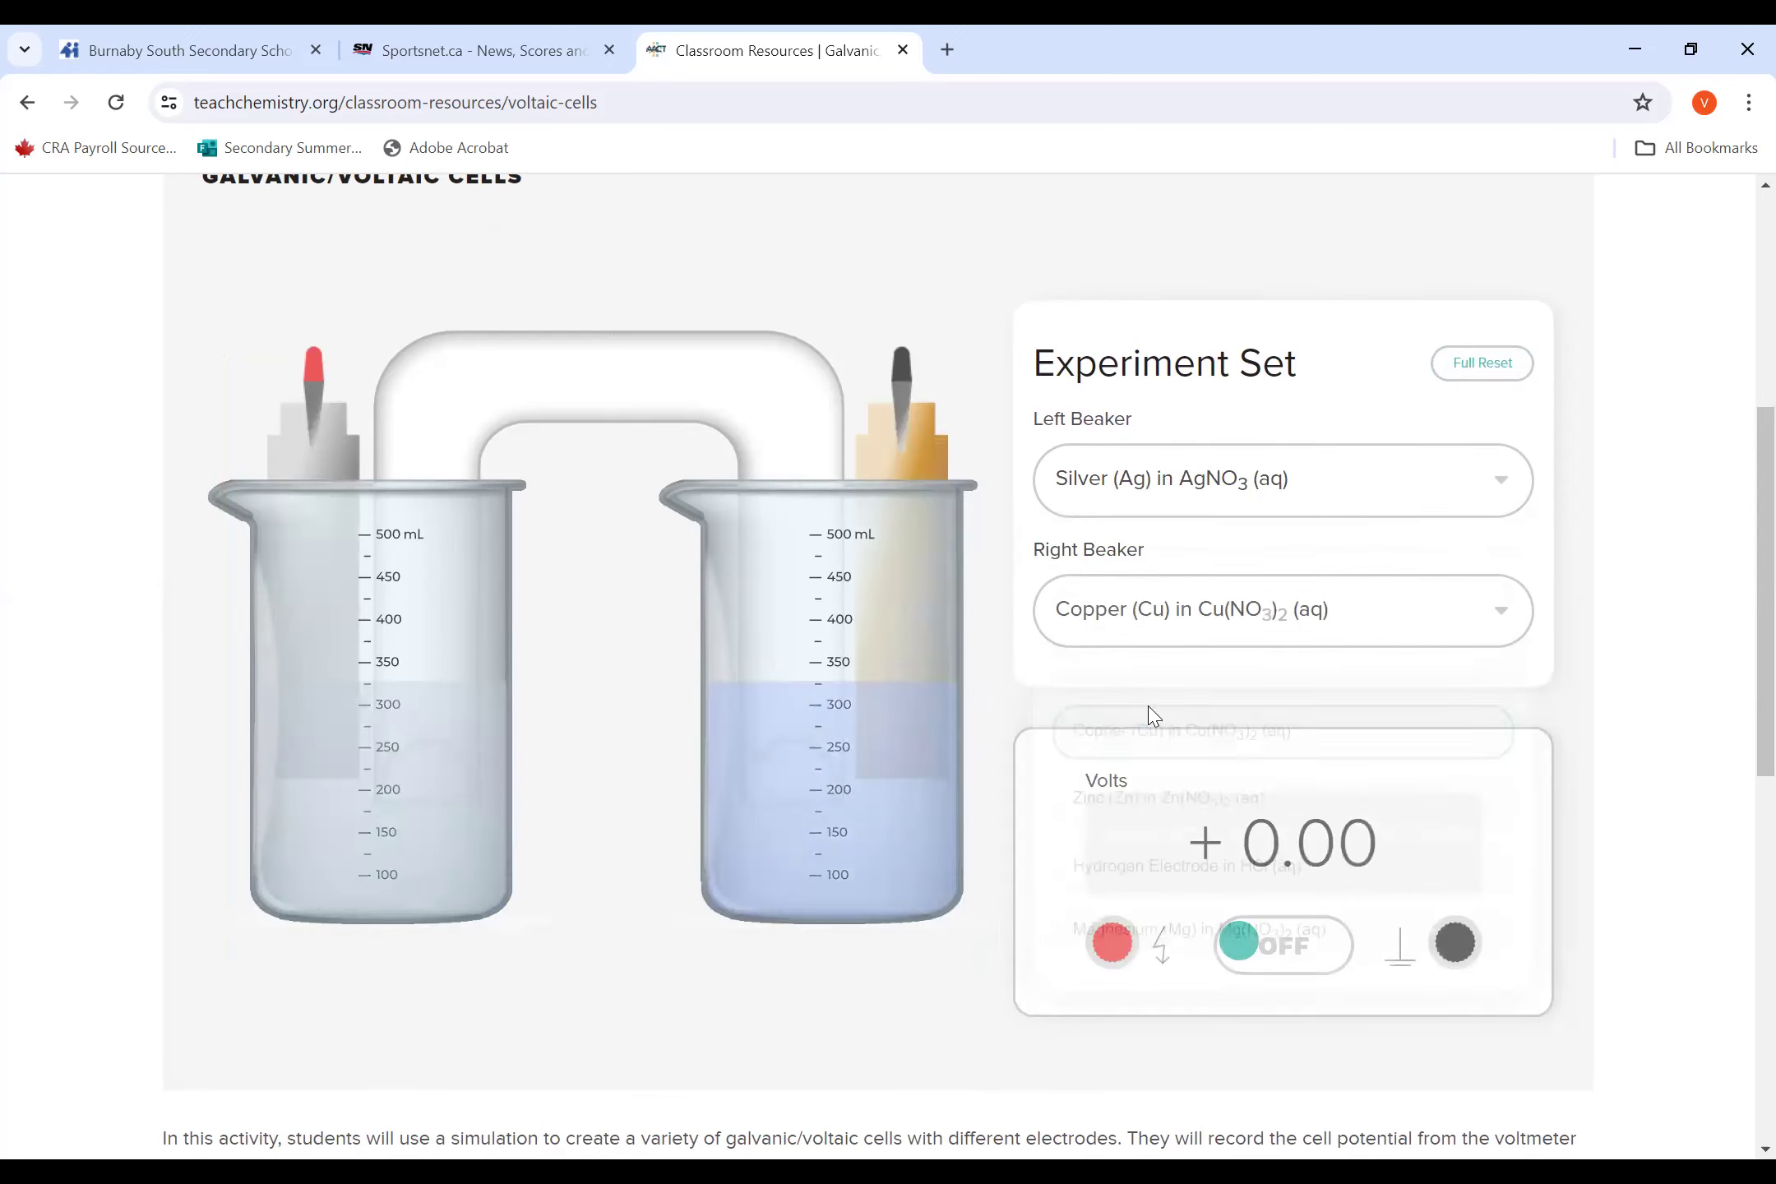
left_click(1289, 969)
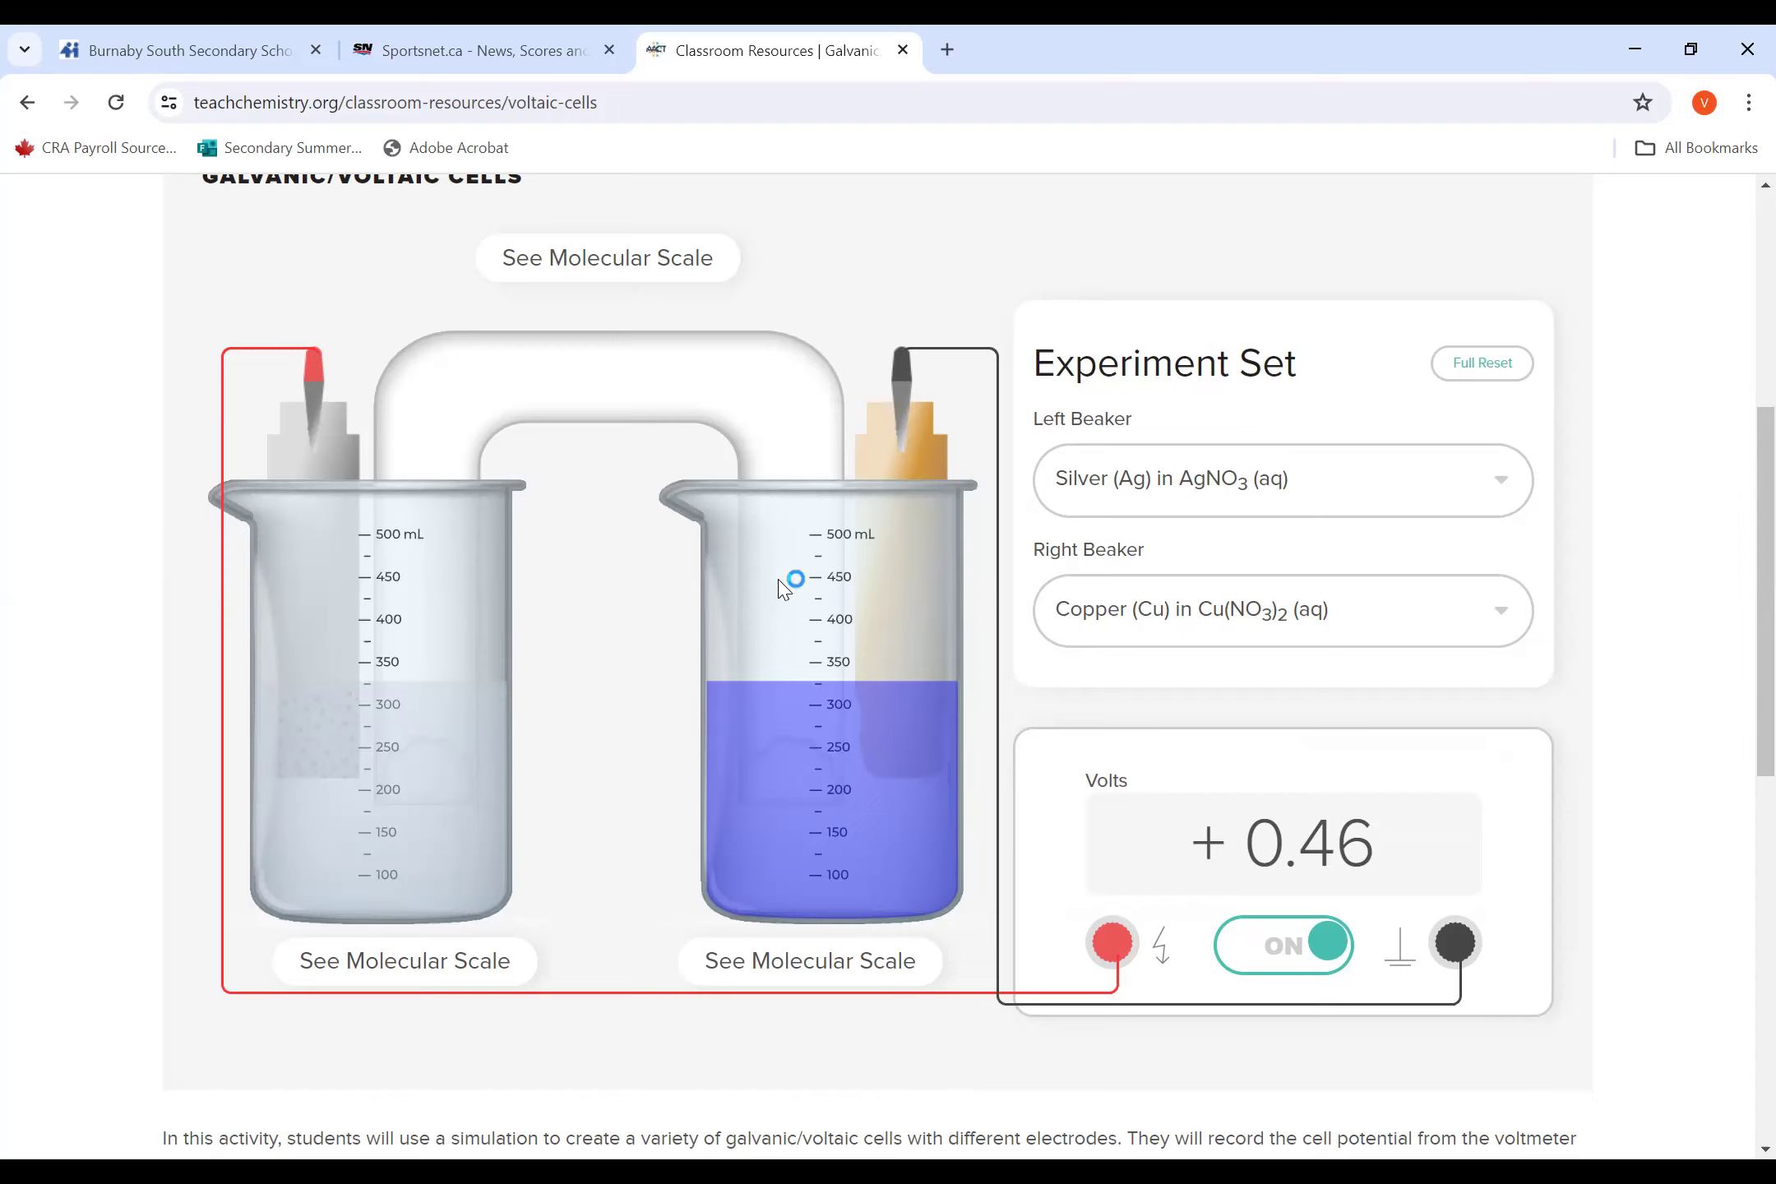
Step: View the molecular scale of the silver electrode, copper electrode, salt bridge, then silver again
left_click(408, 977)
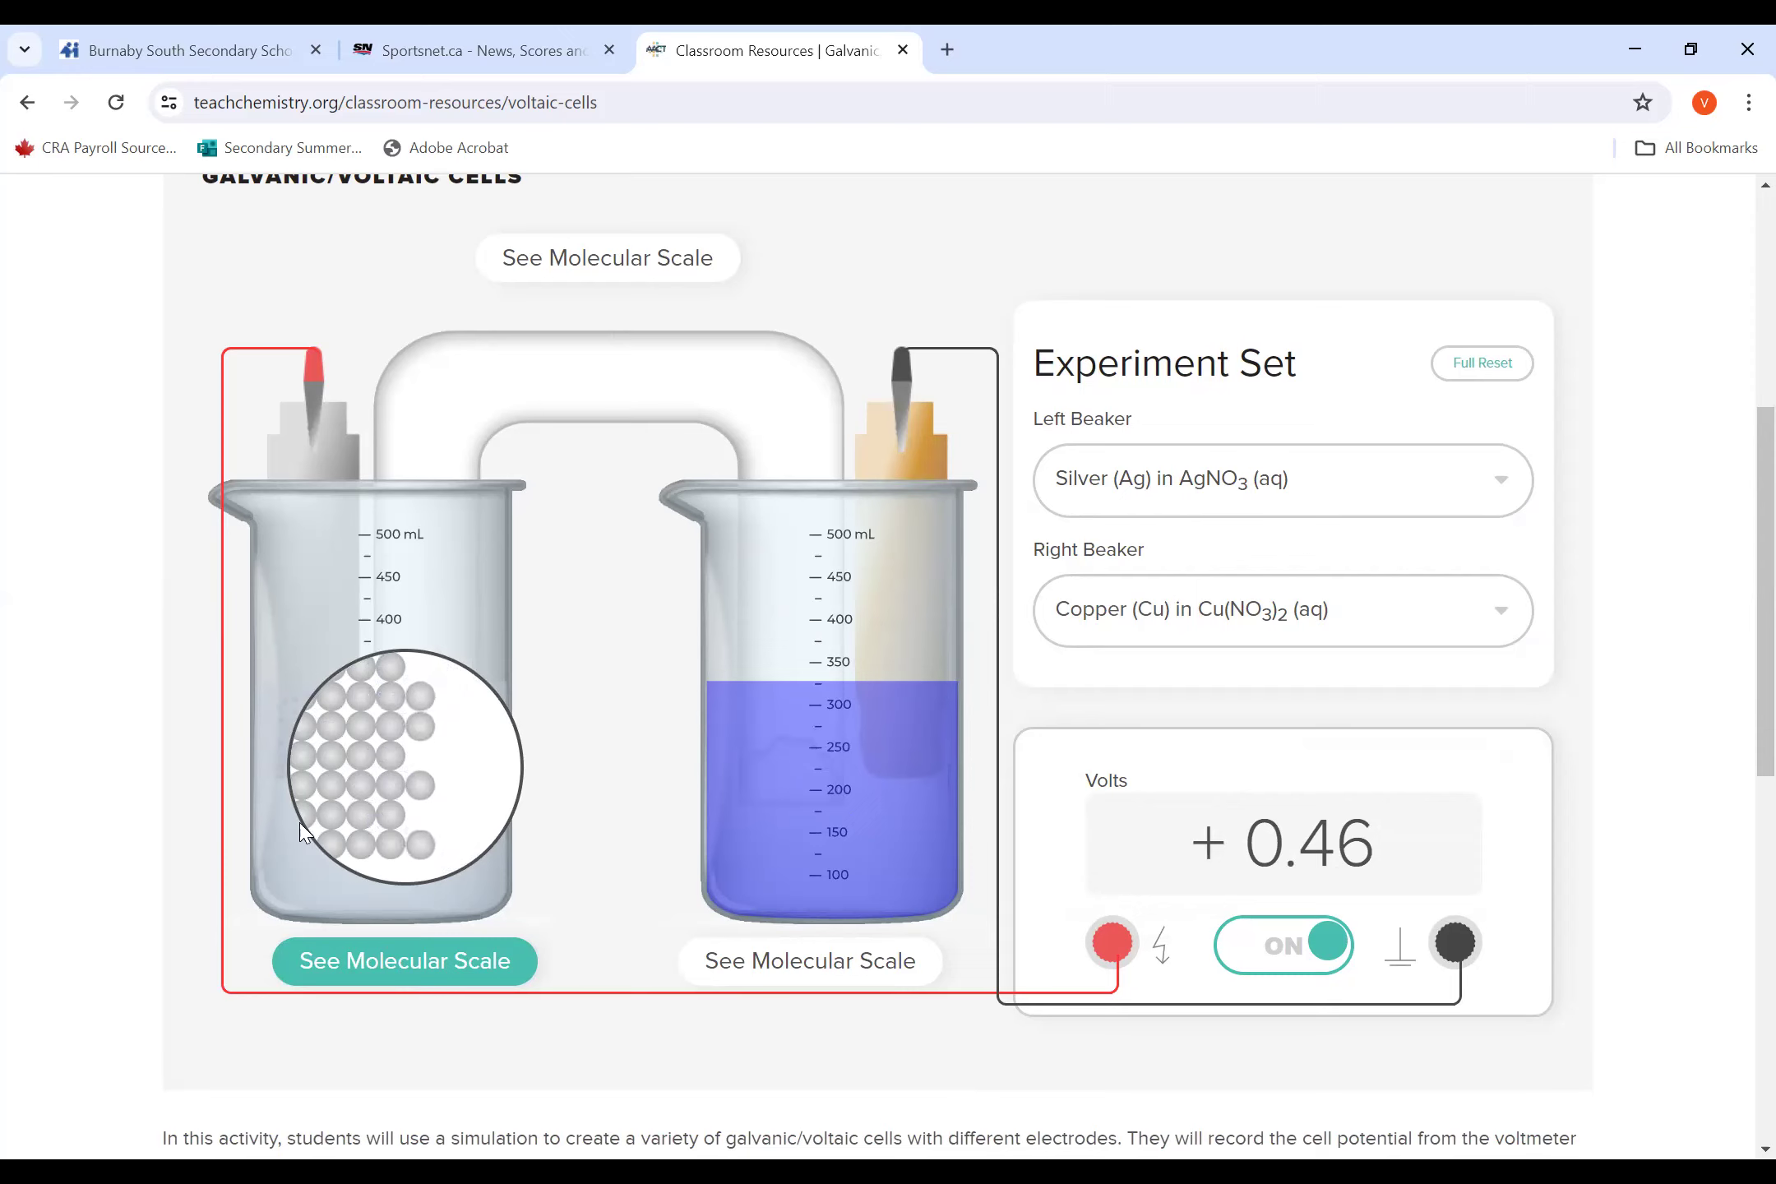
left_click(814, 977)
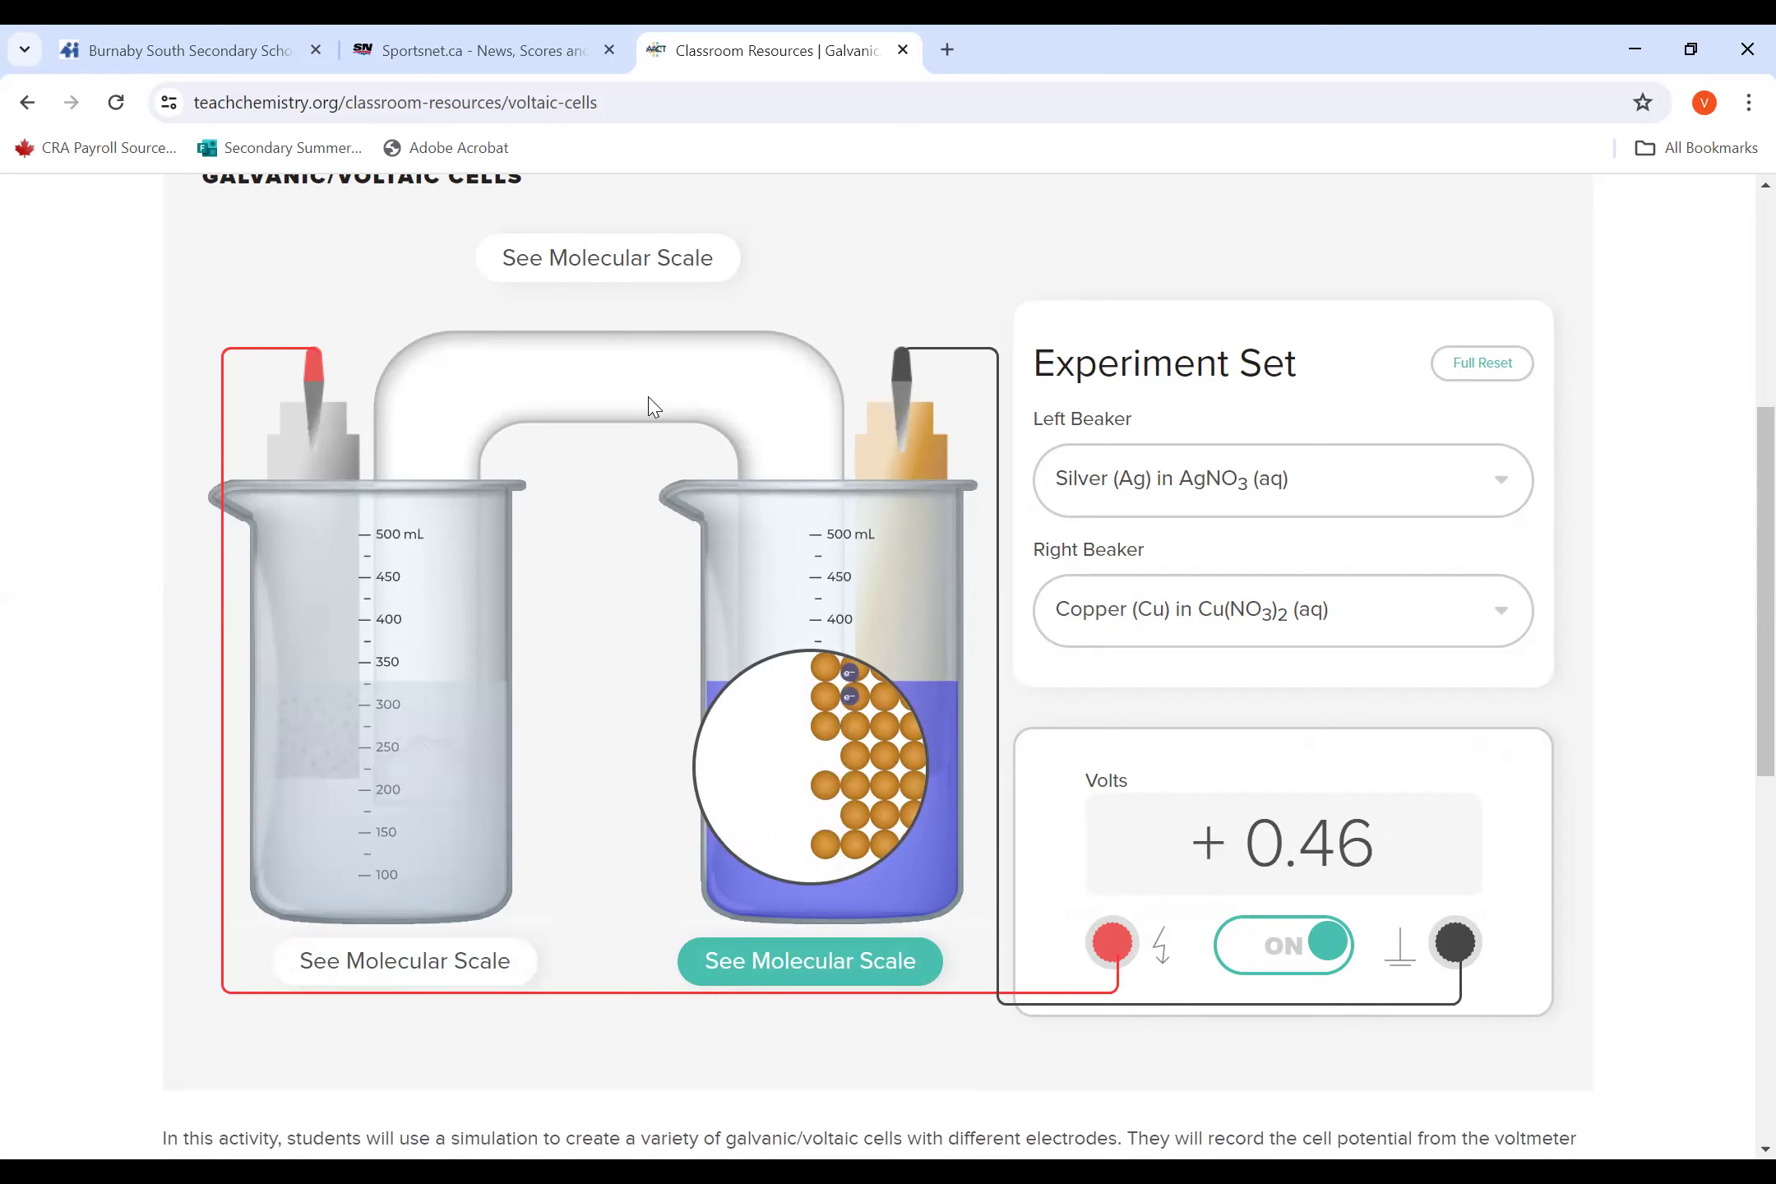
left_click(648, 276)
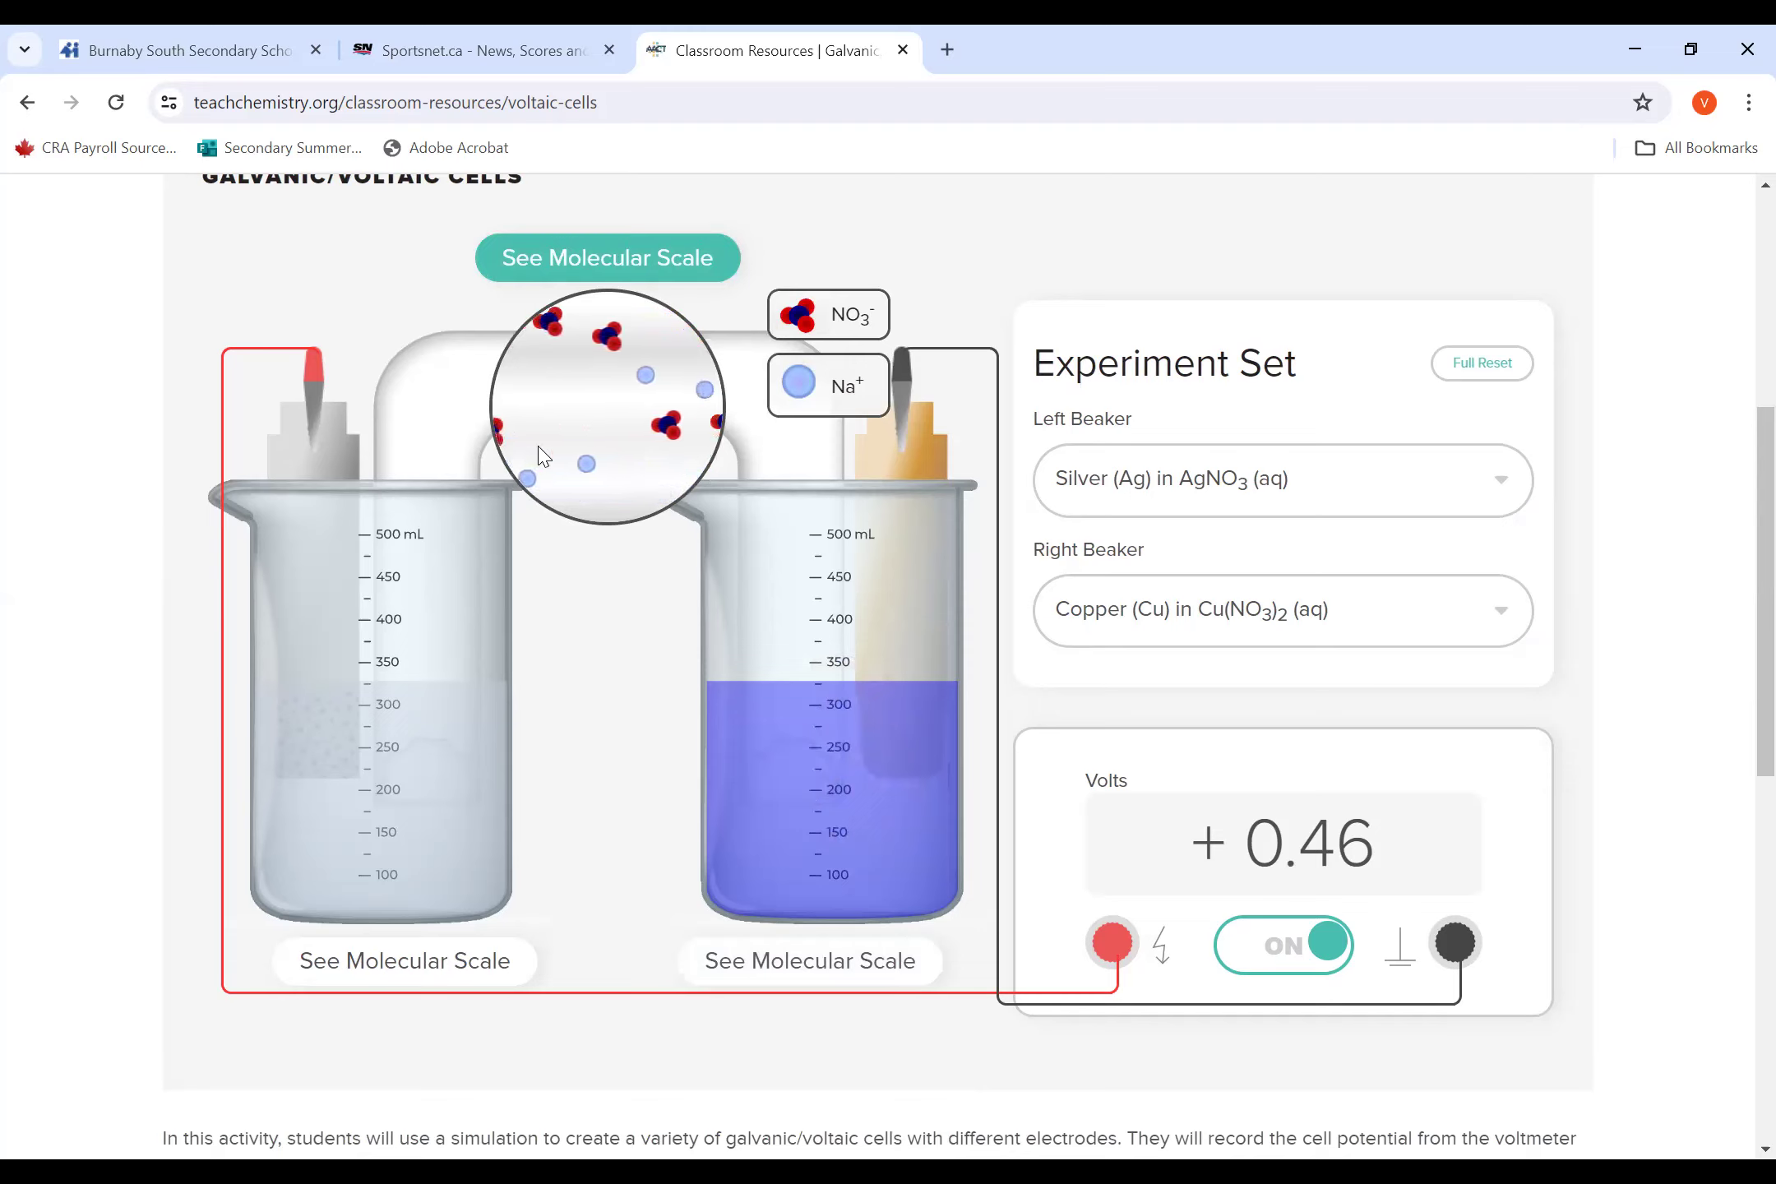
left_click(423, 974)
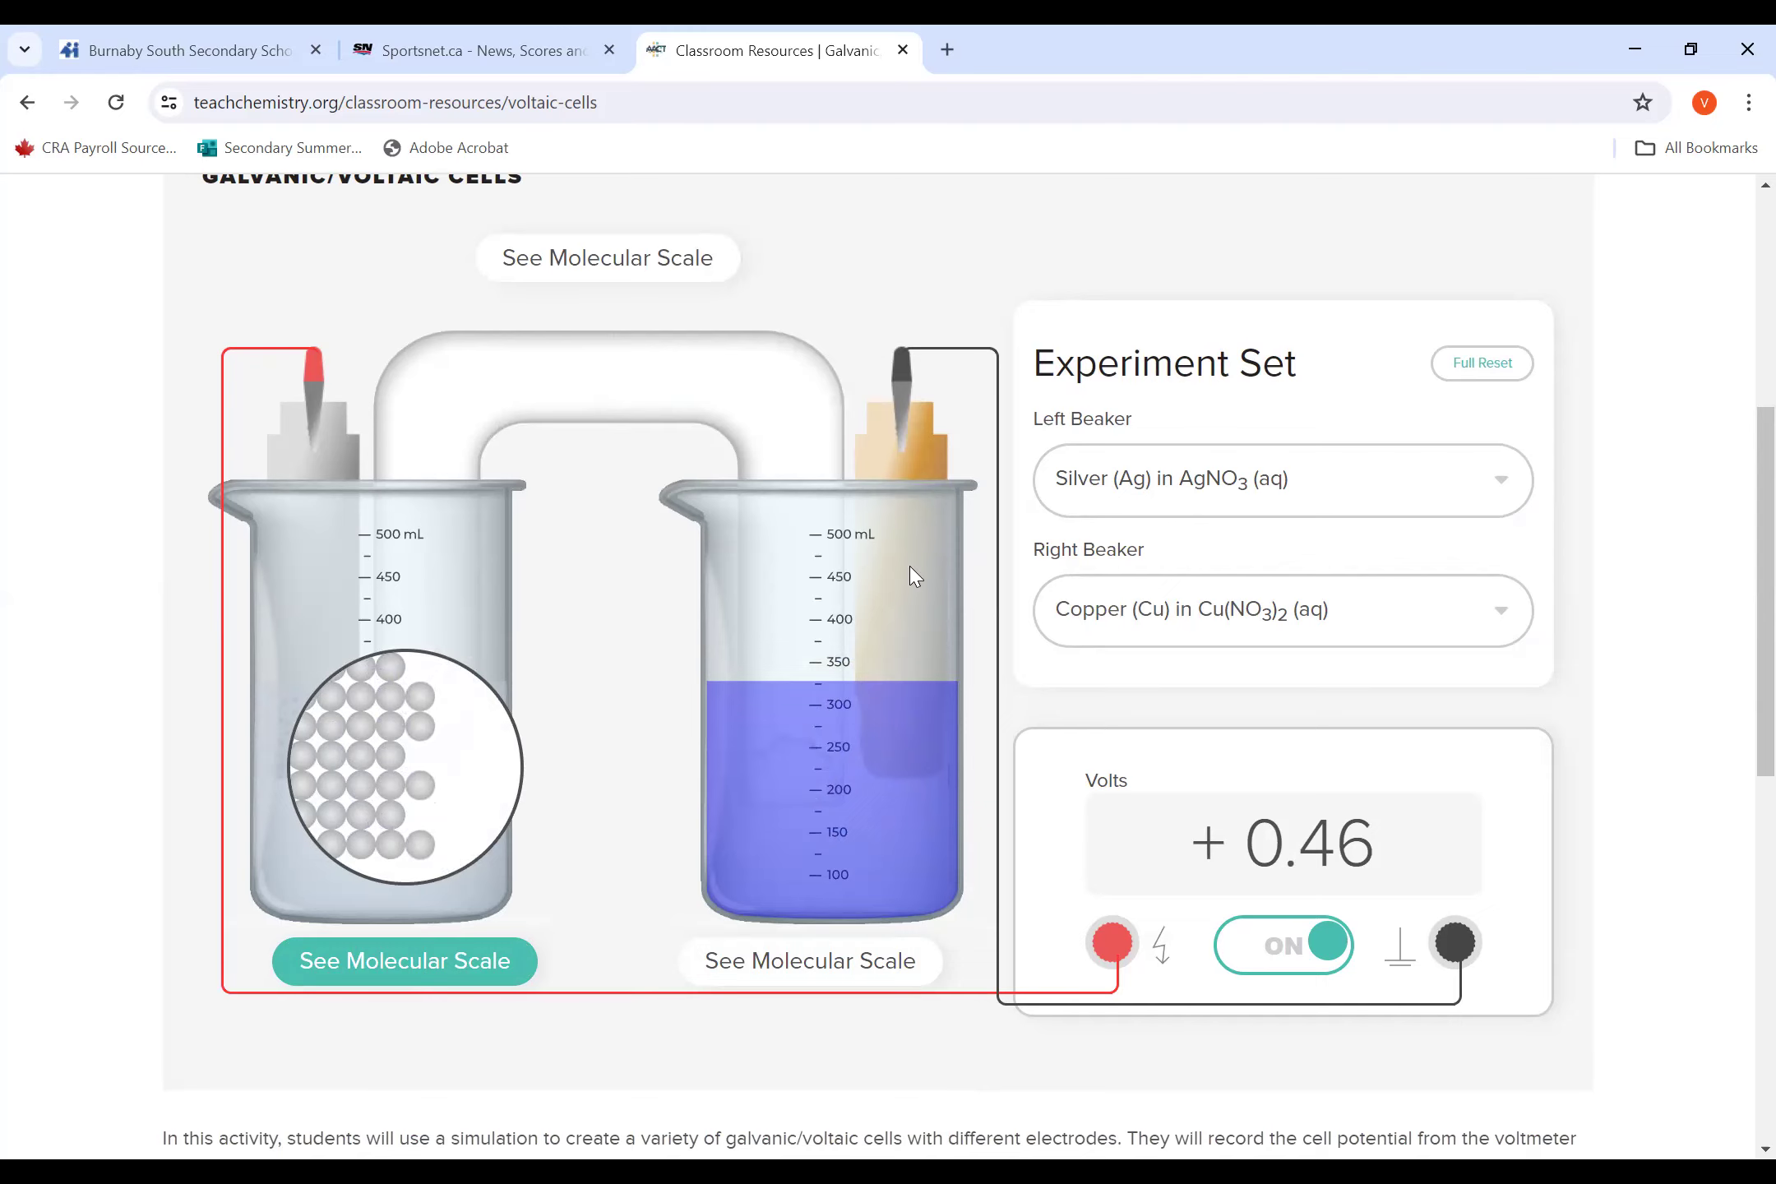
Step: Return to the OneNote Galvanic Cell Lab worksheet and scroll to the Scenario A and B tables
key("alt+Tab")
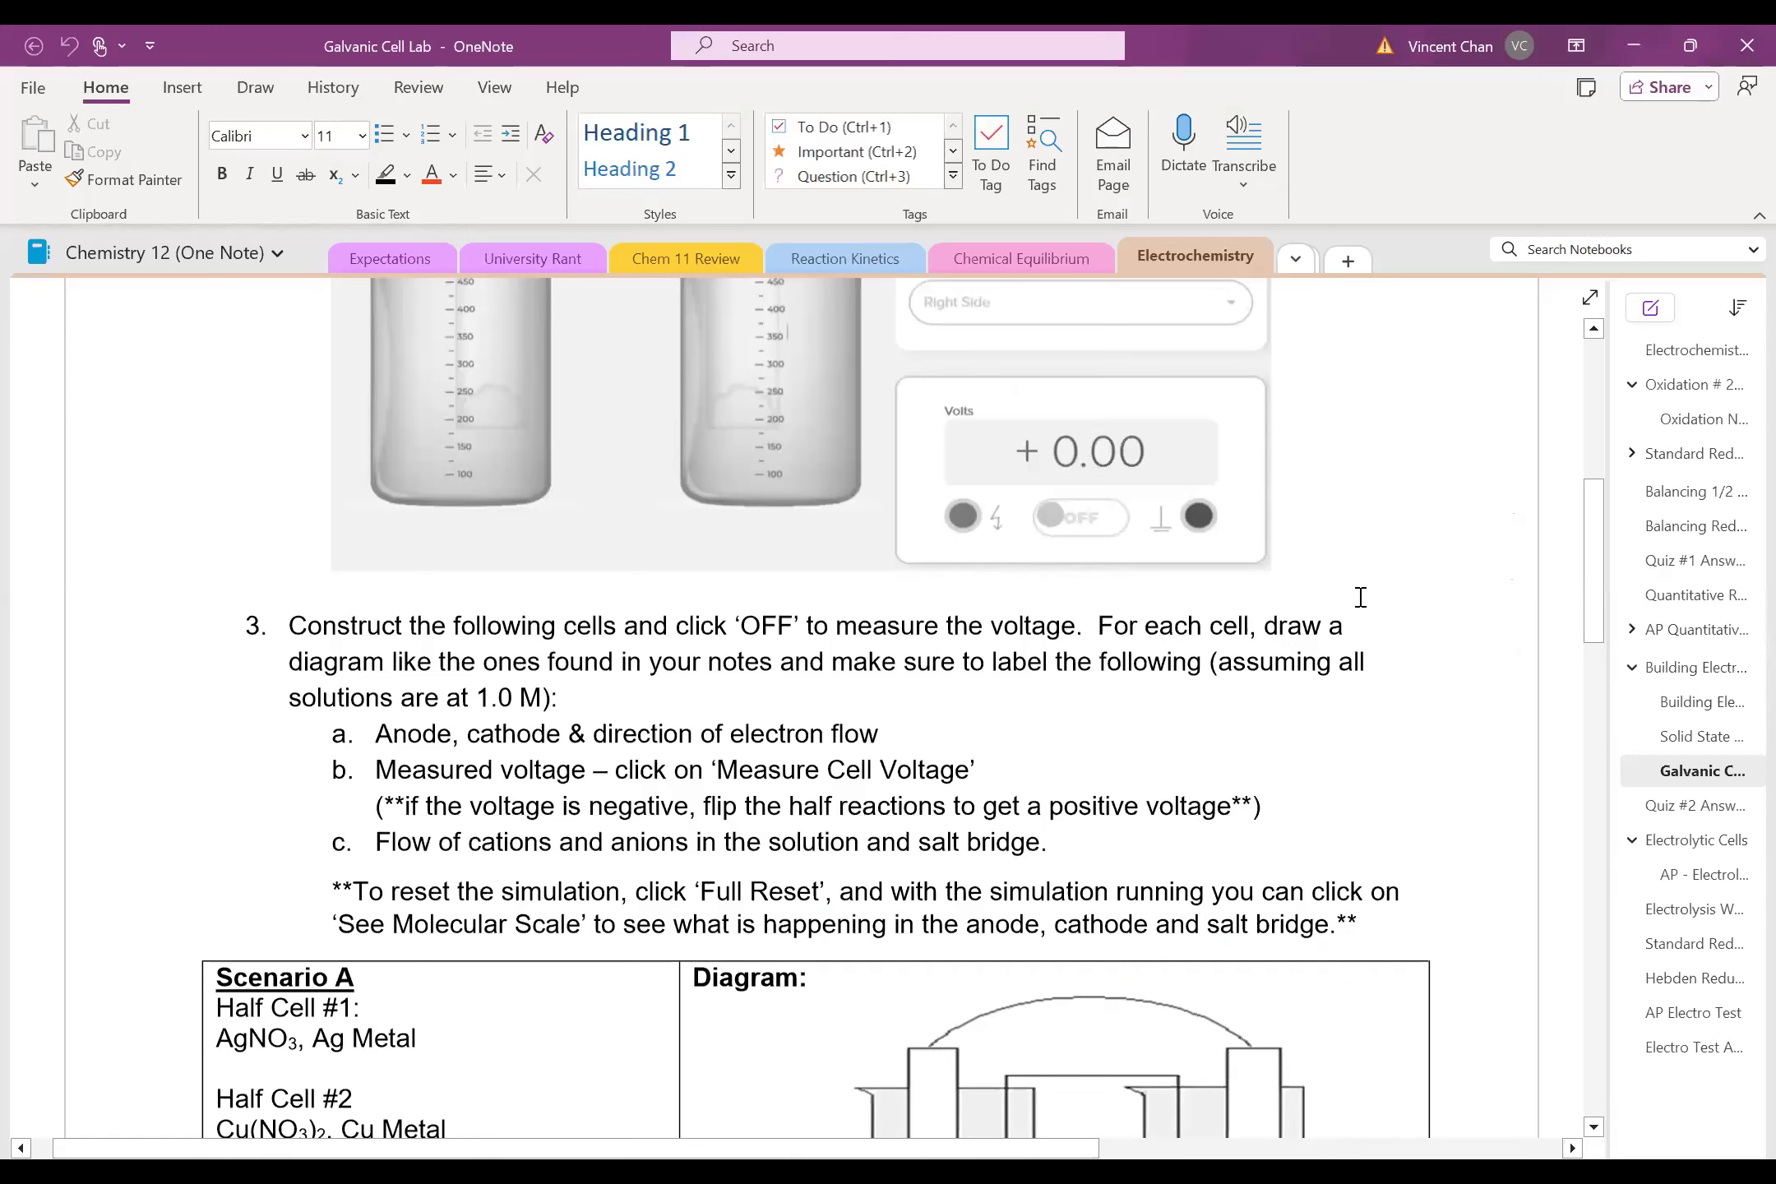
scroll(1361, 596, "down", 5)
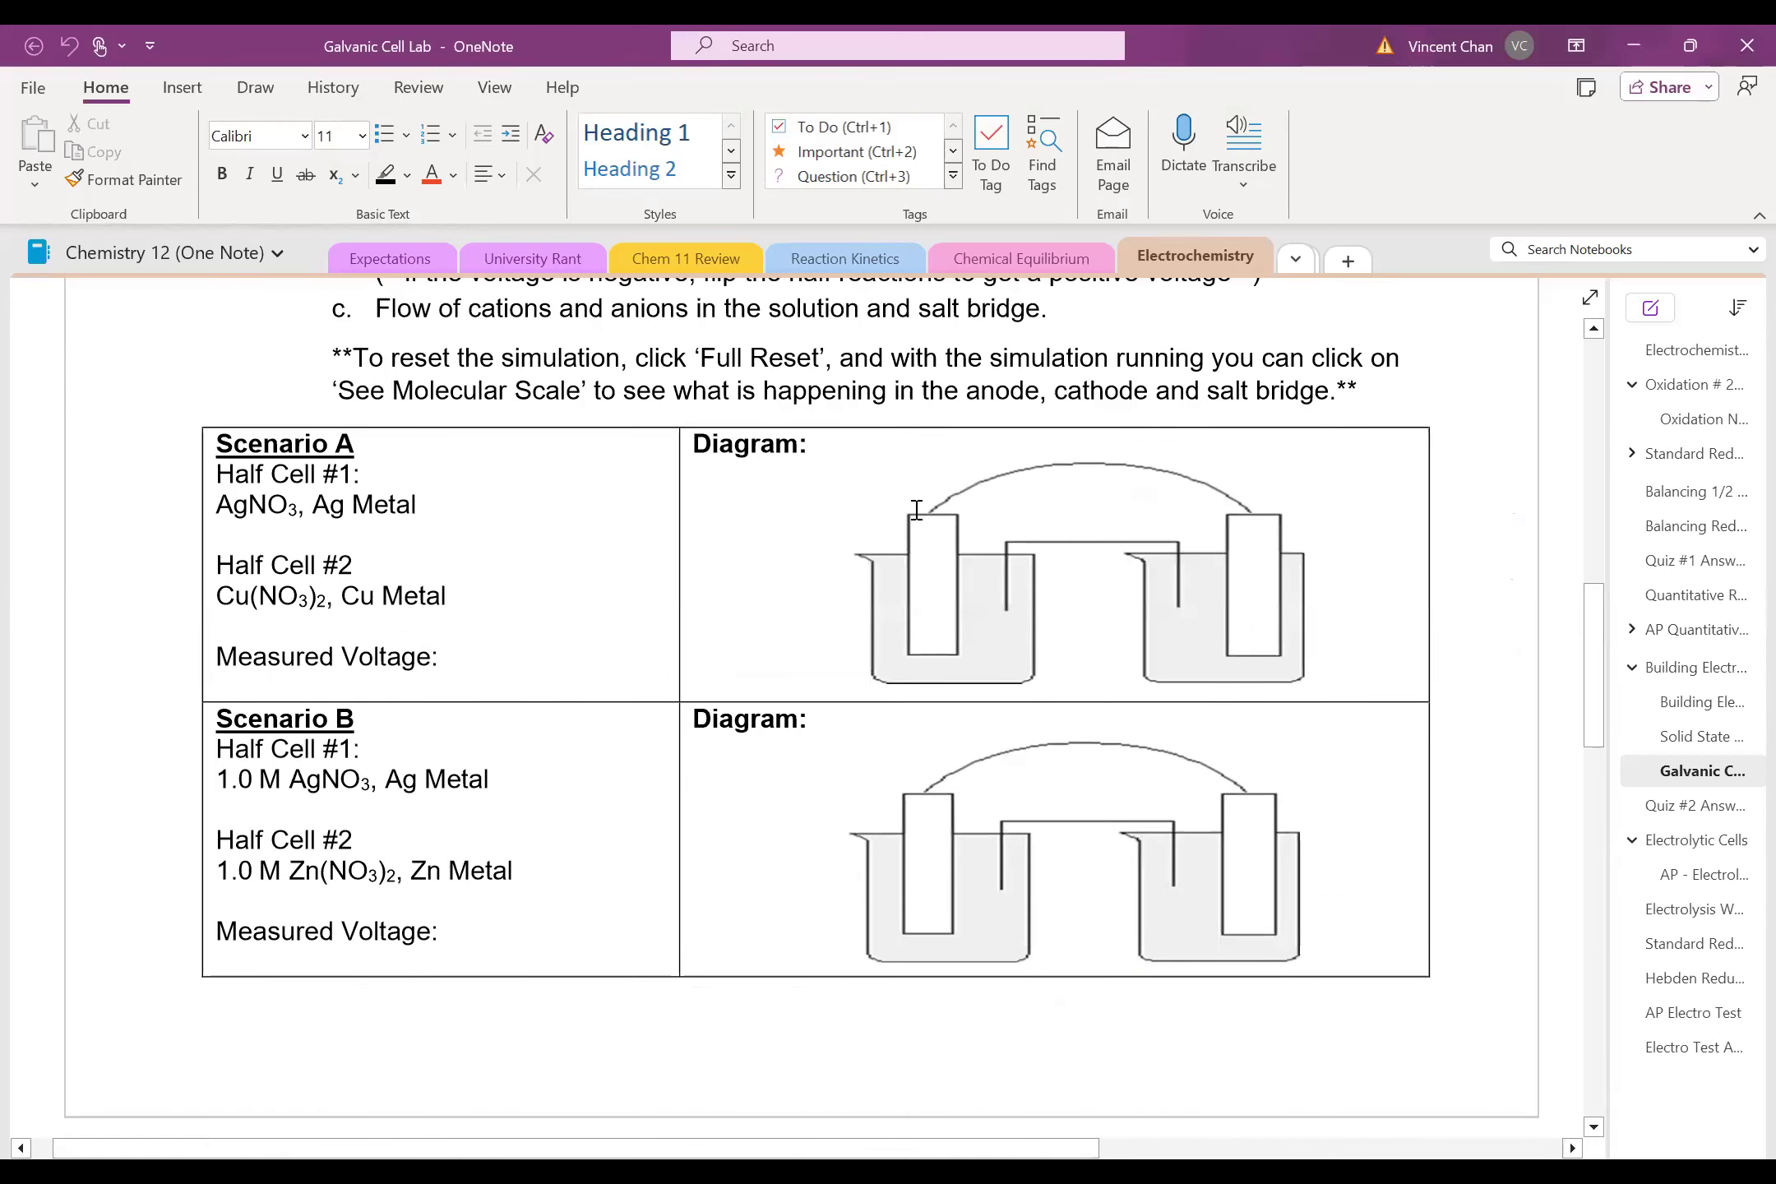
scroll(932, 549, "up", 2)
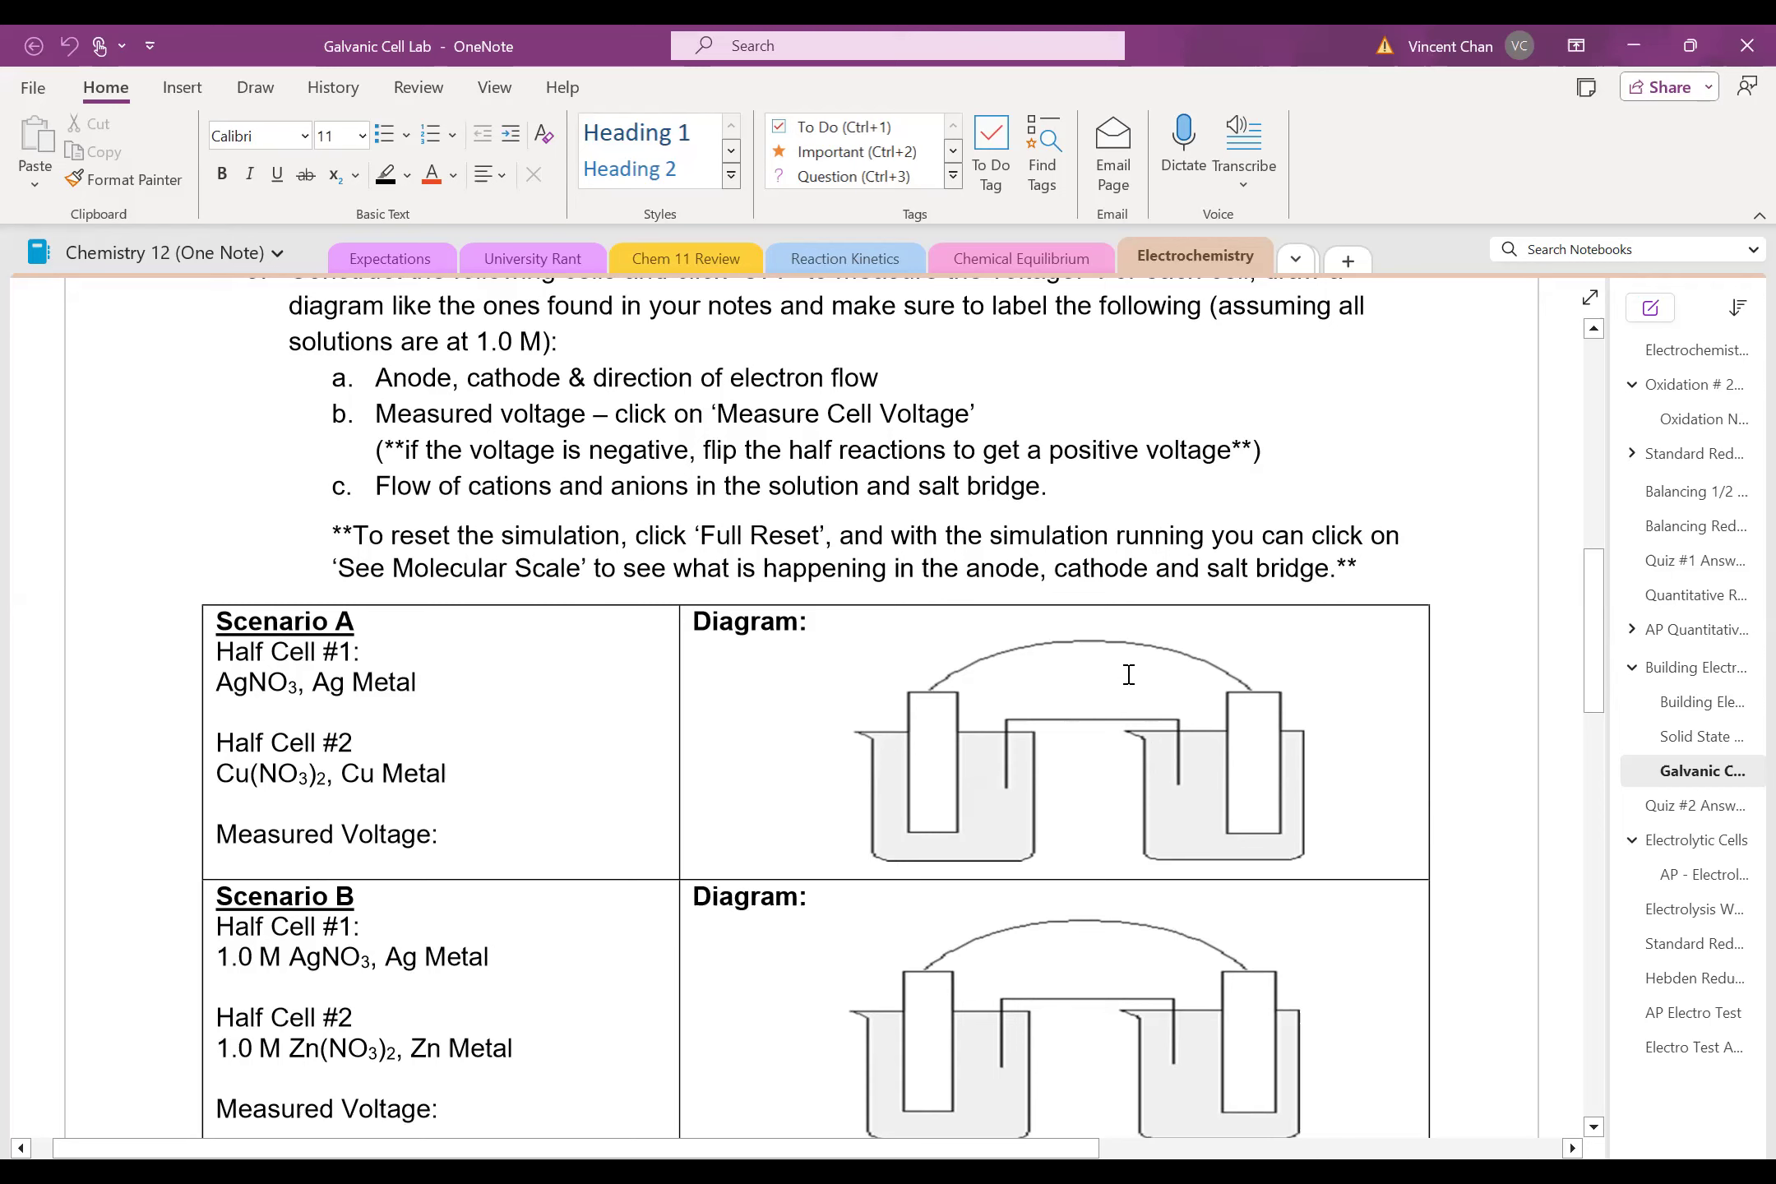
scroll(1124, 649, "up", 2)
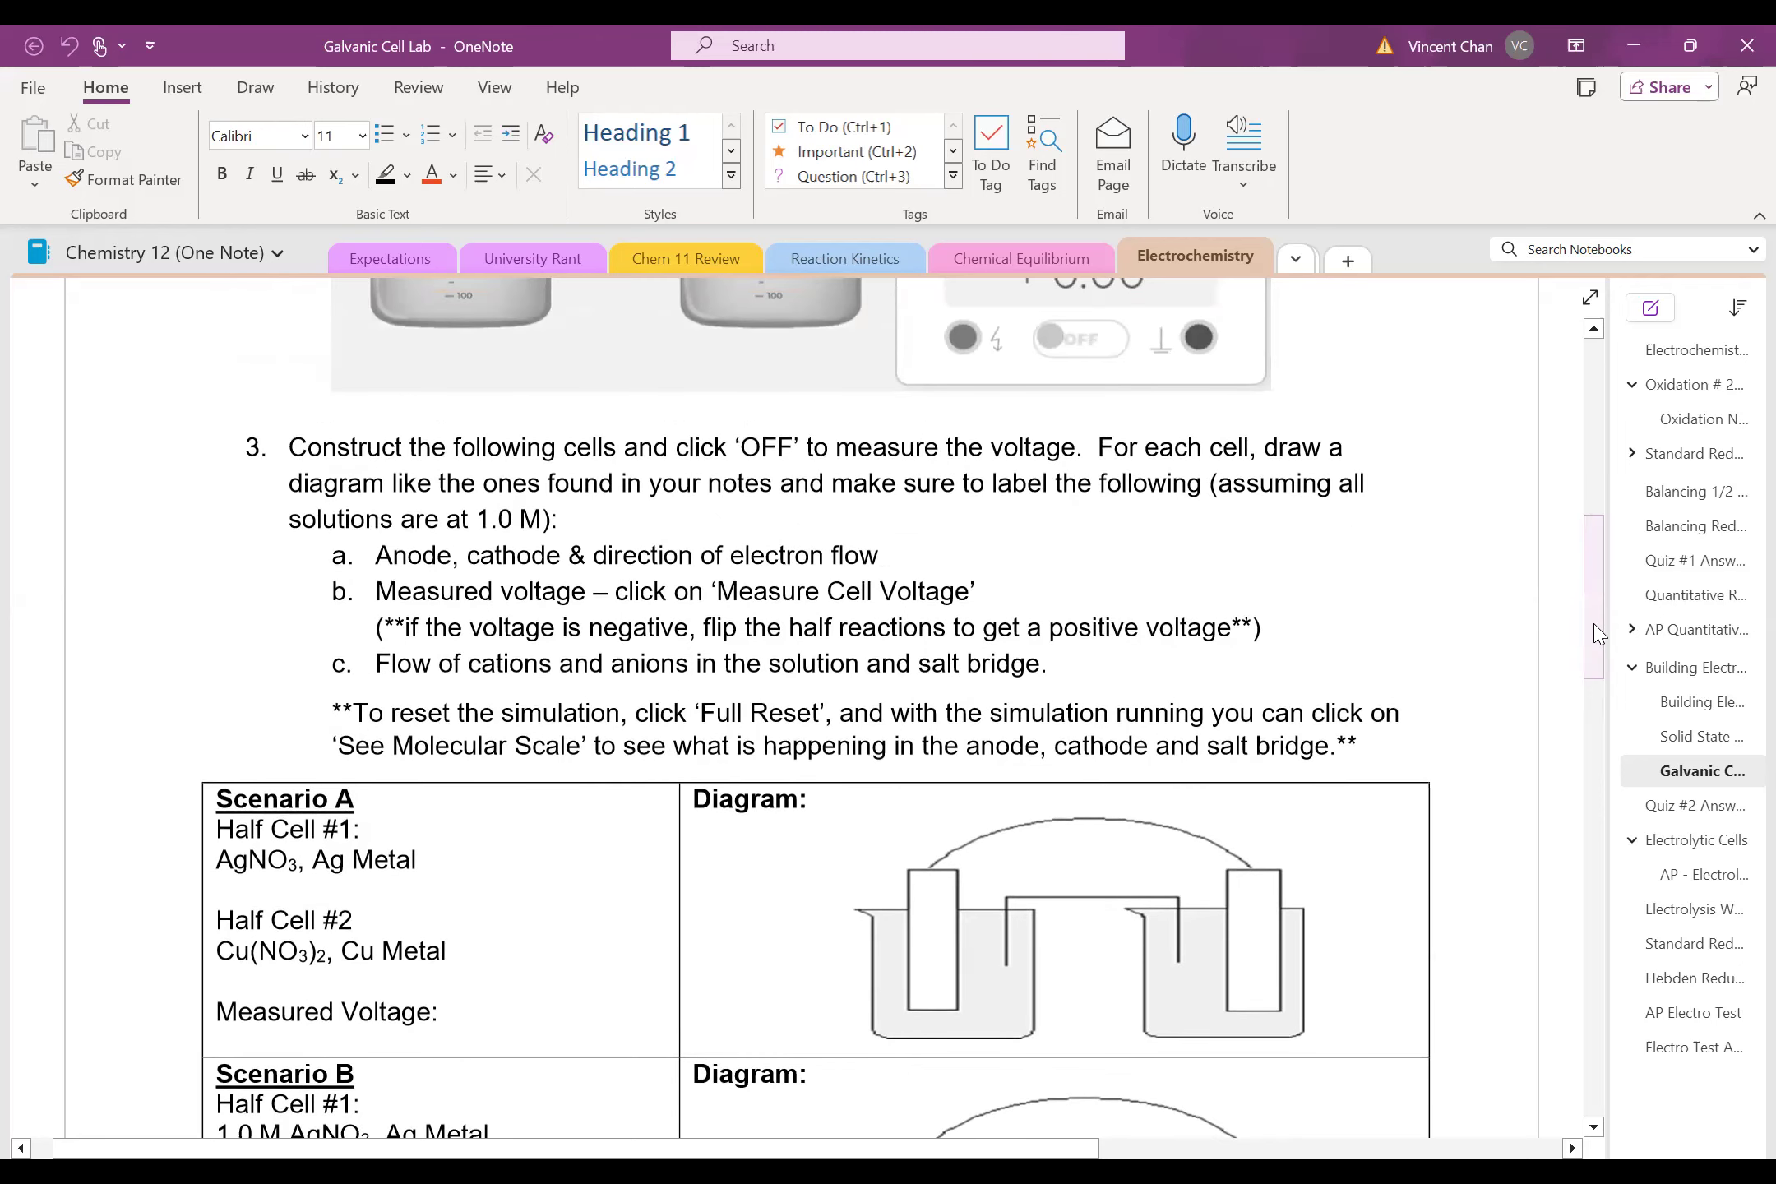
left_click_drag(1595, 633, 1593, 712)
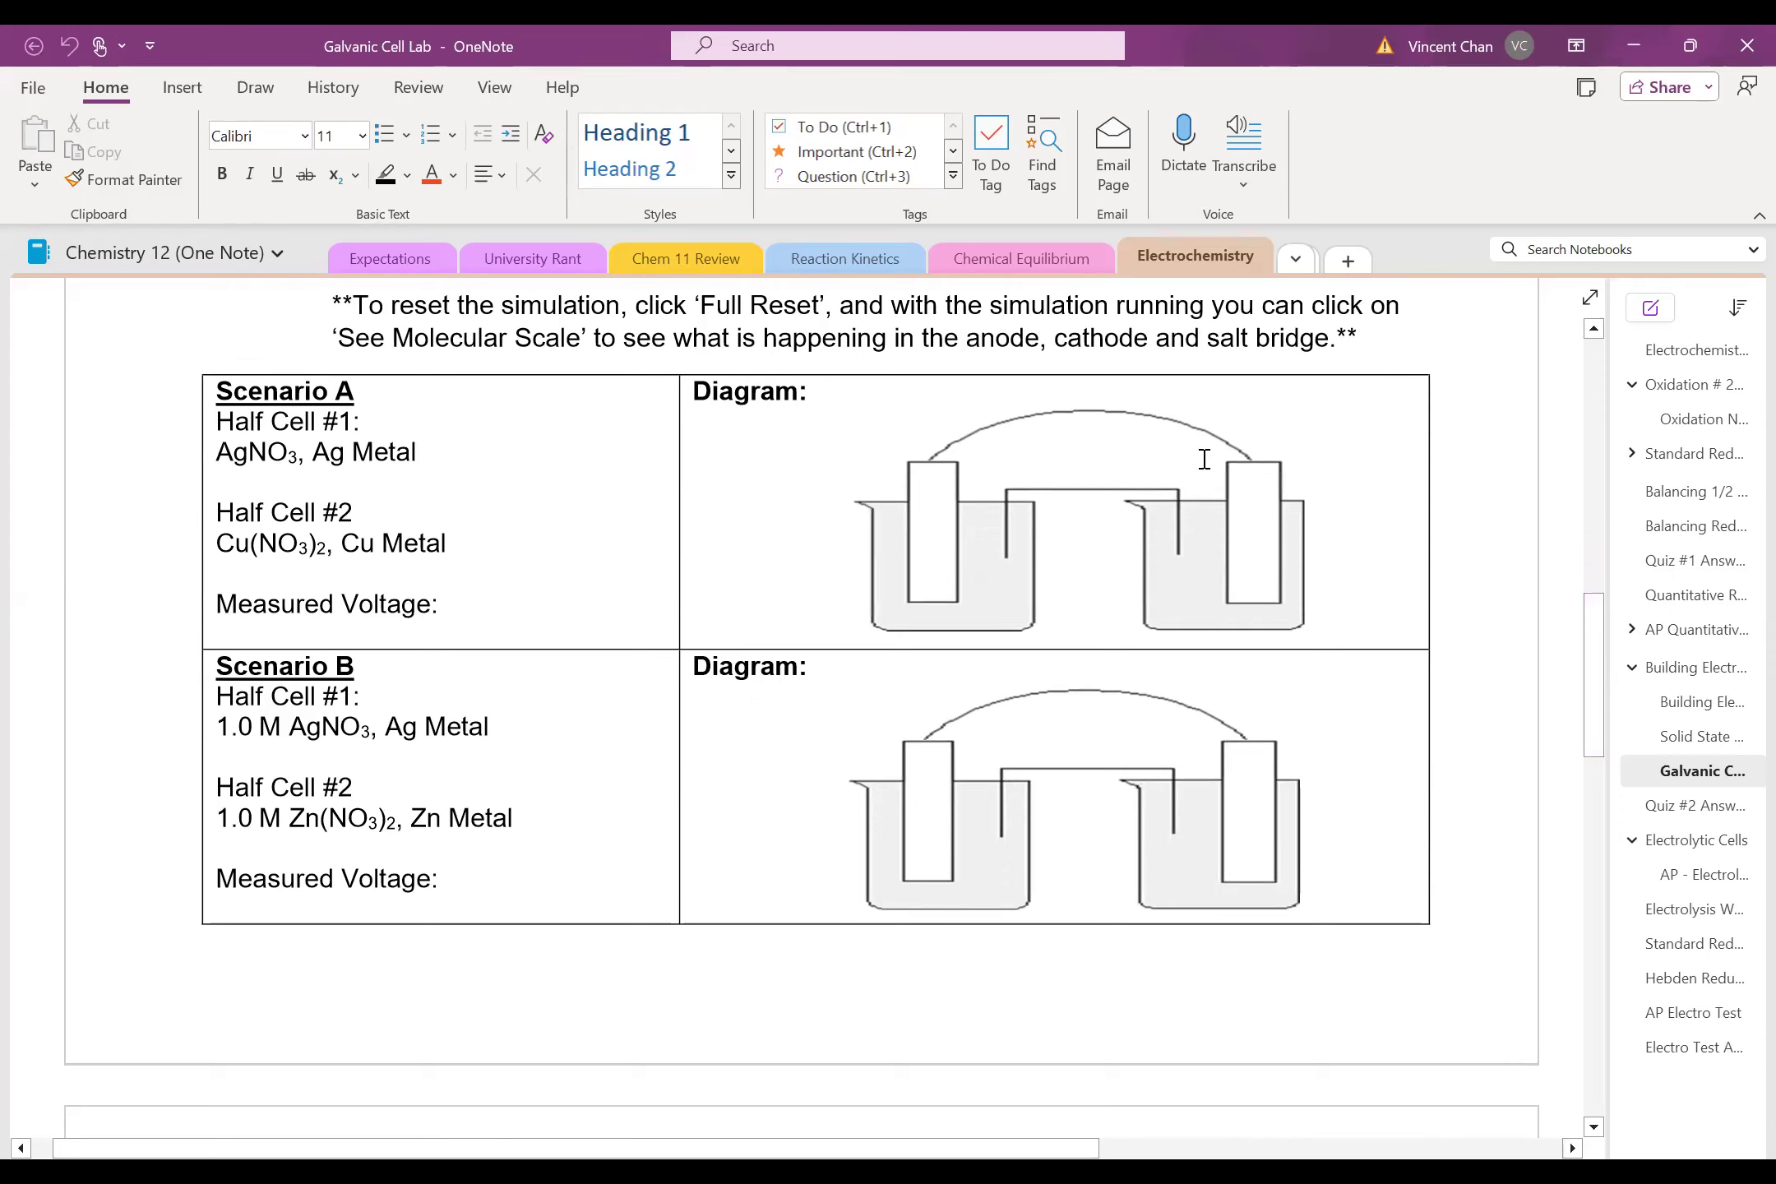
left_click_drag(1596, 688, 1586, 956)
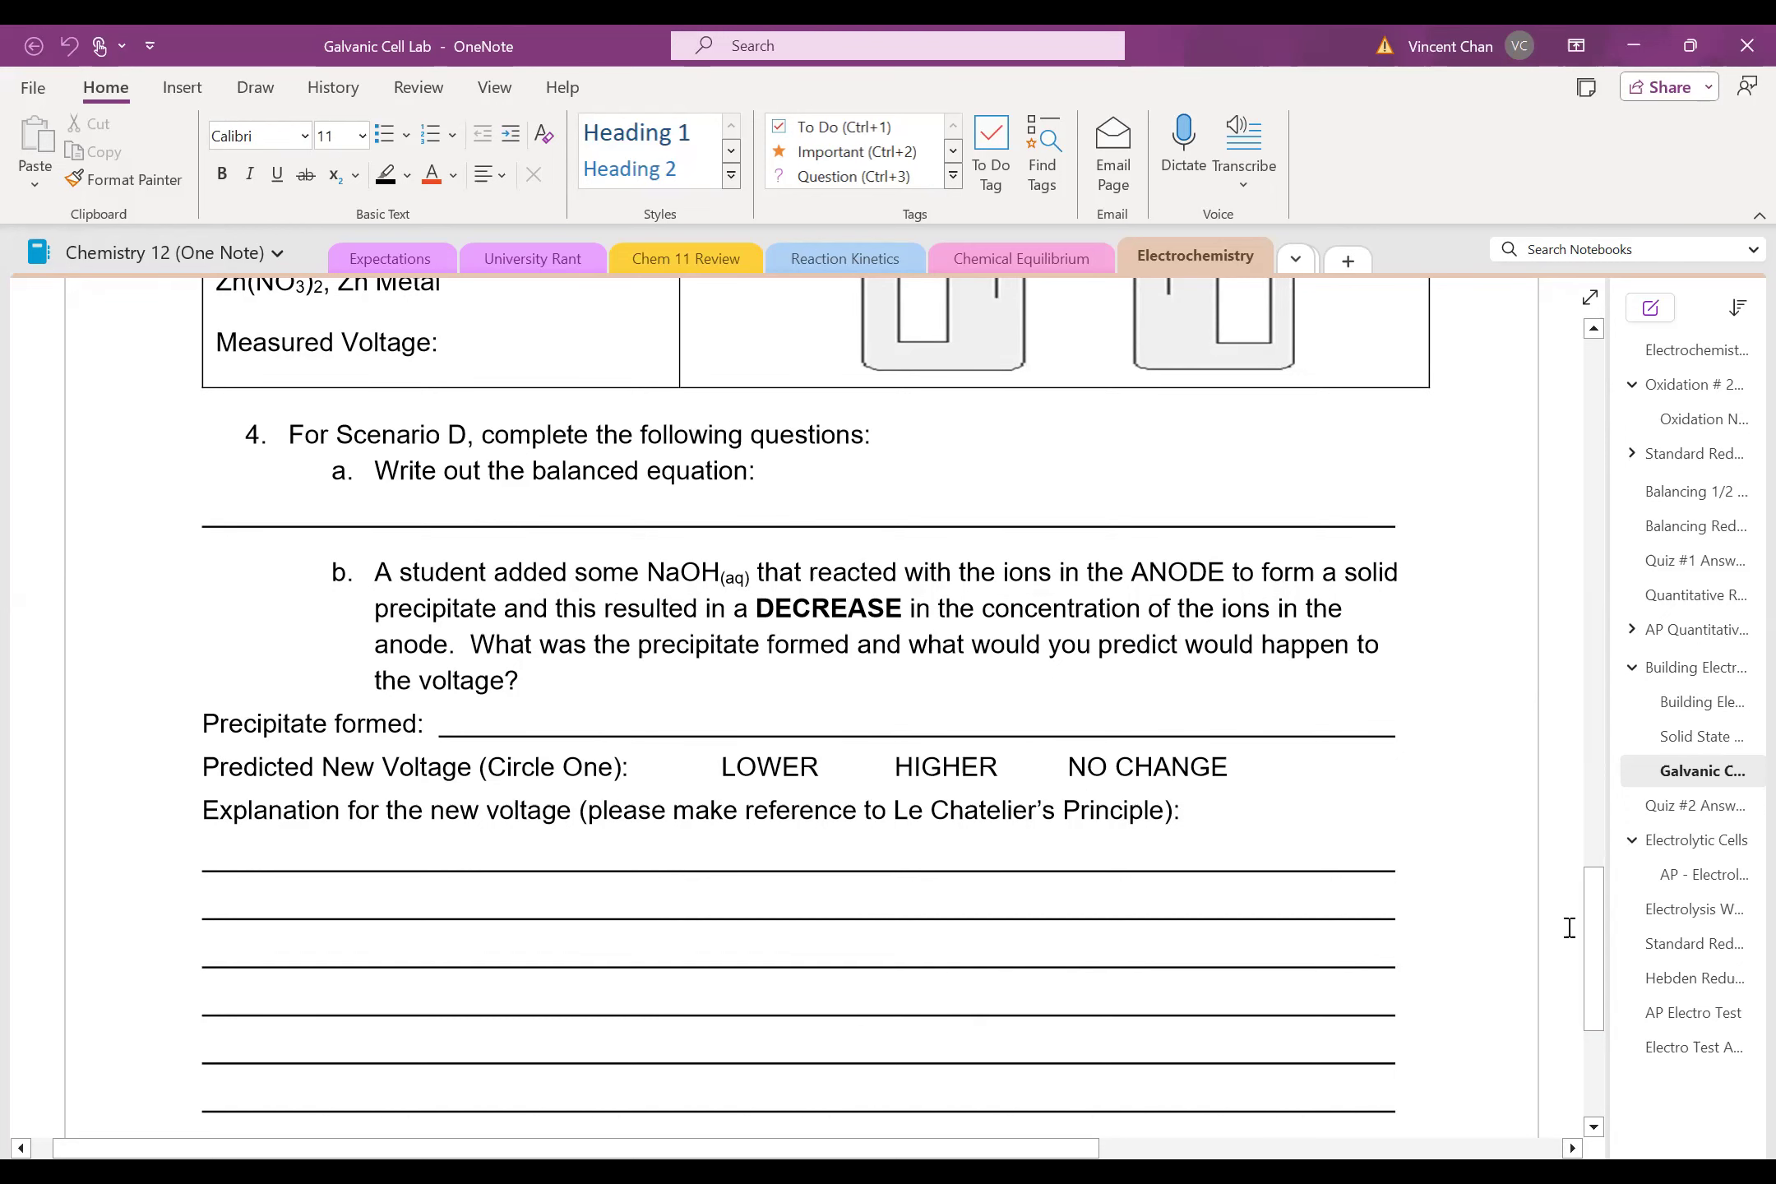
scroll(1589, 940, "up", 2)
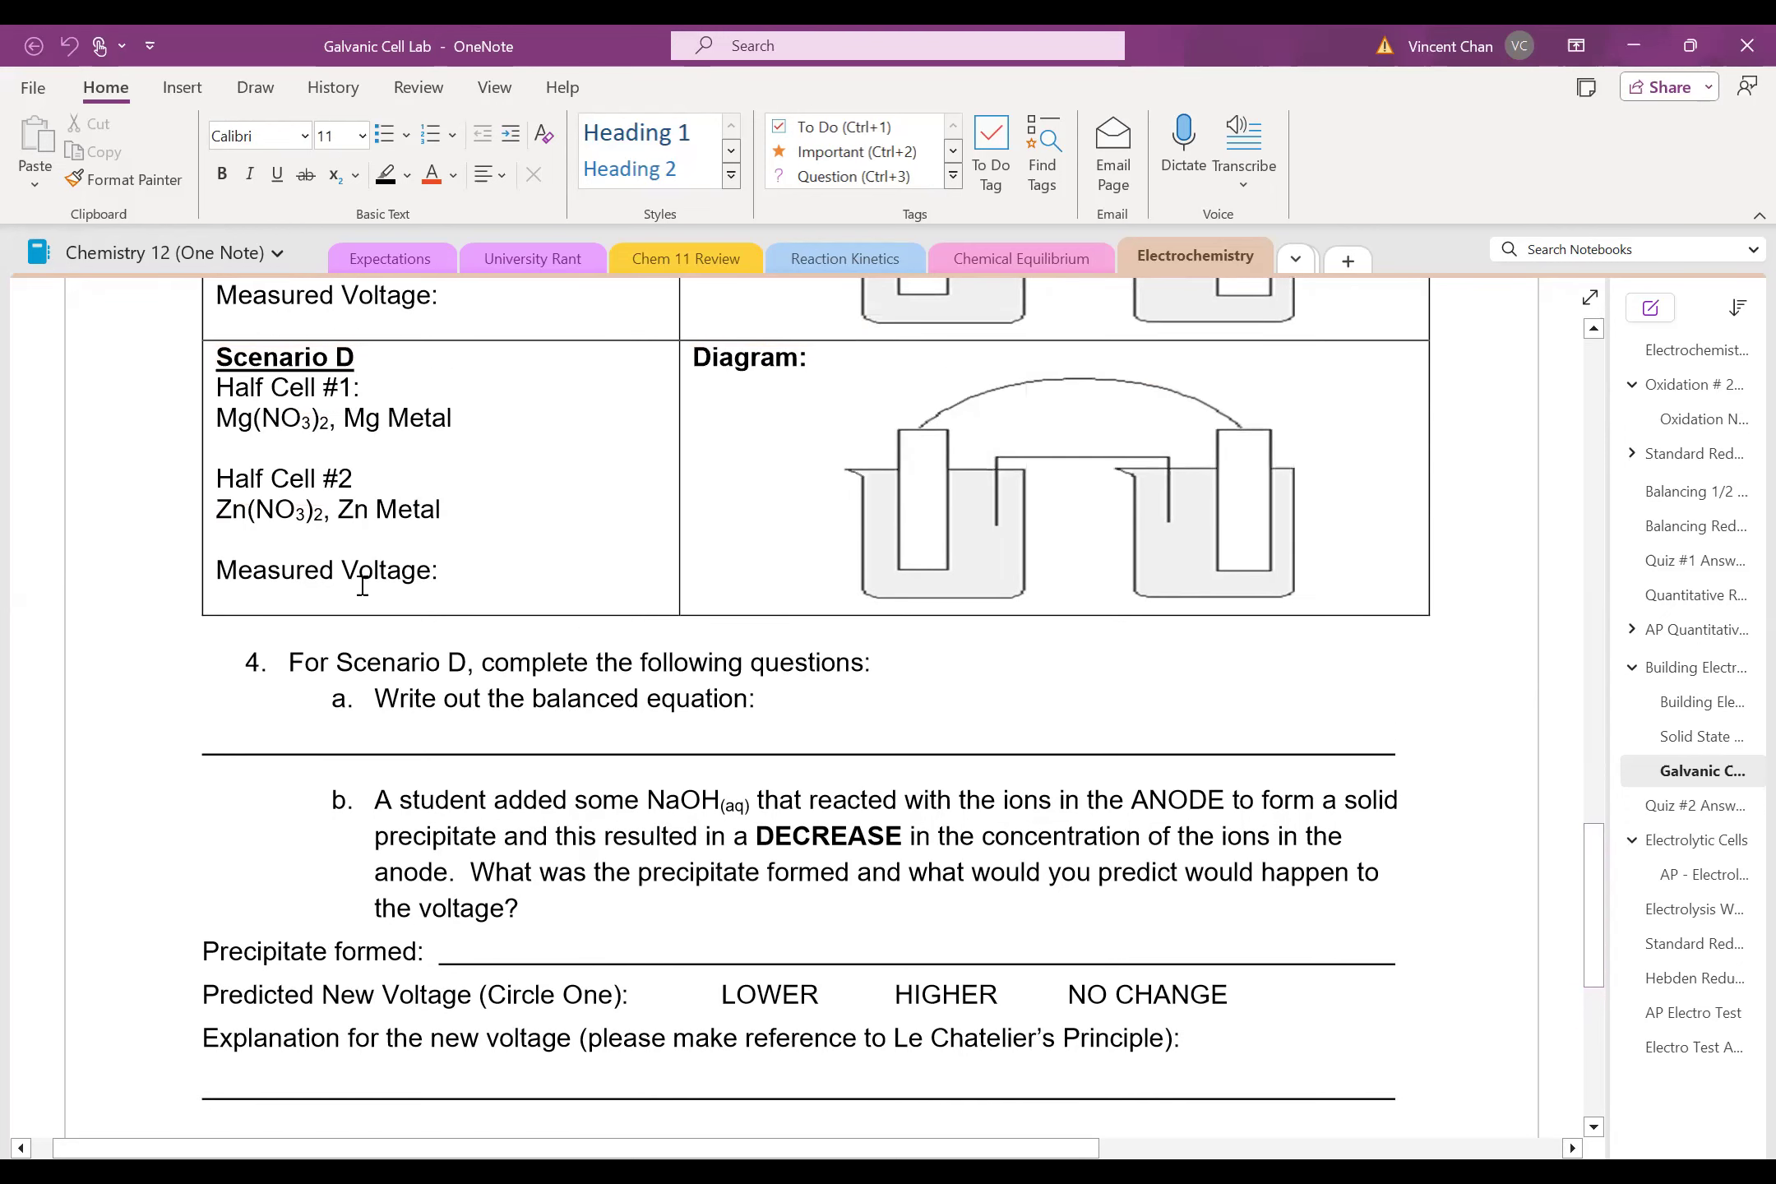
scroll(892, 725, "down", 5)
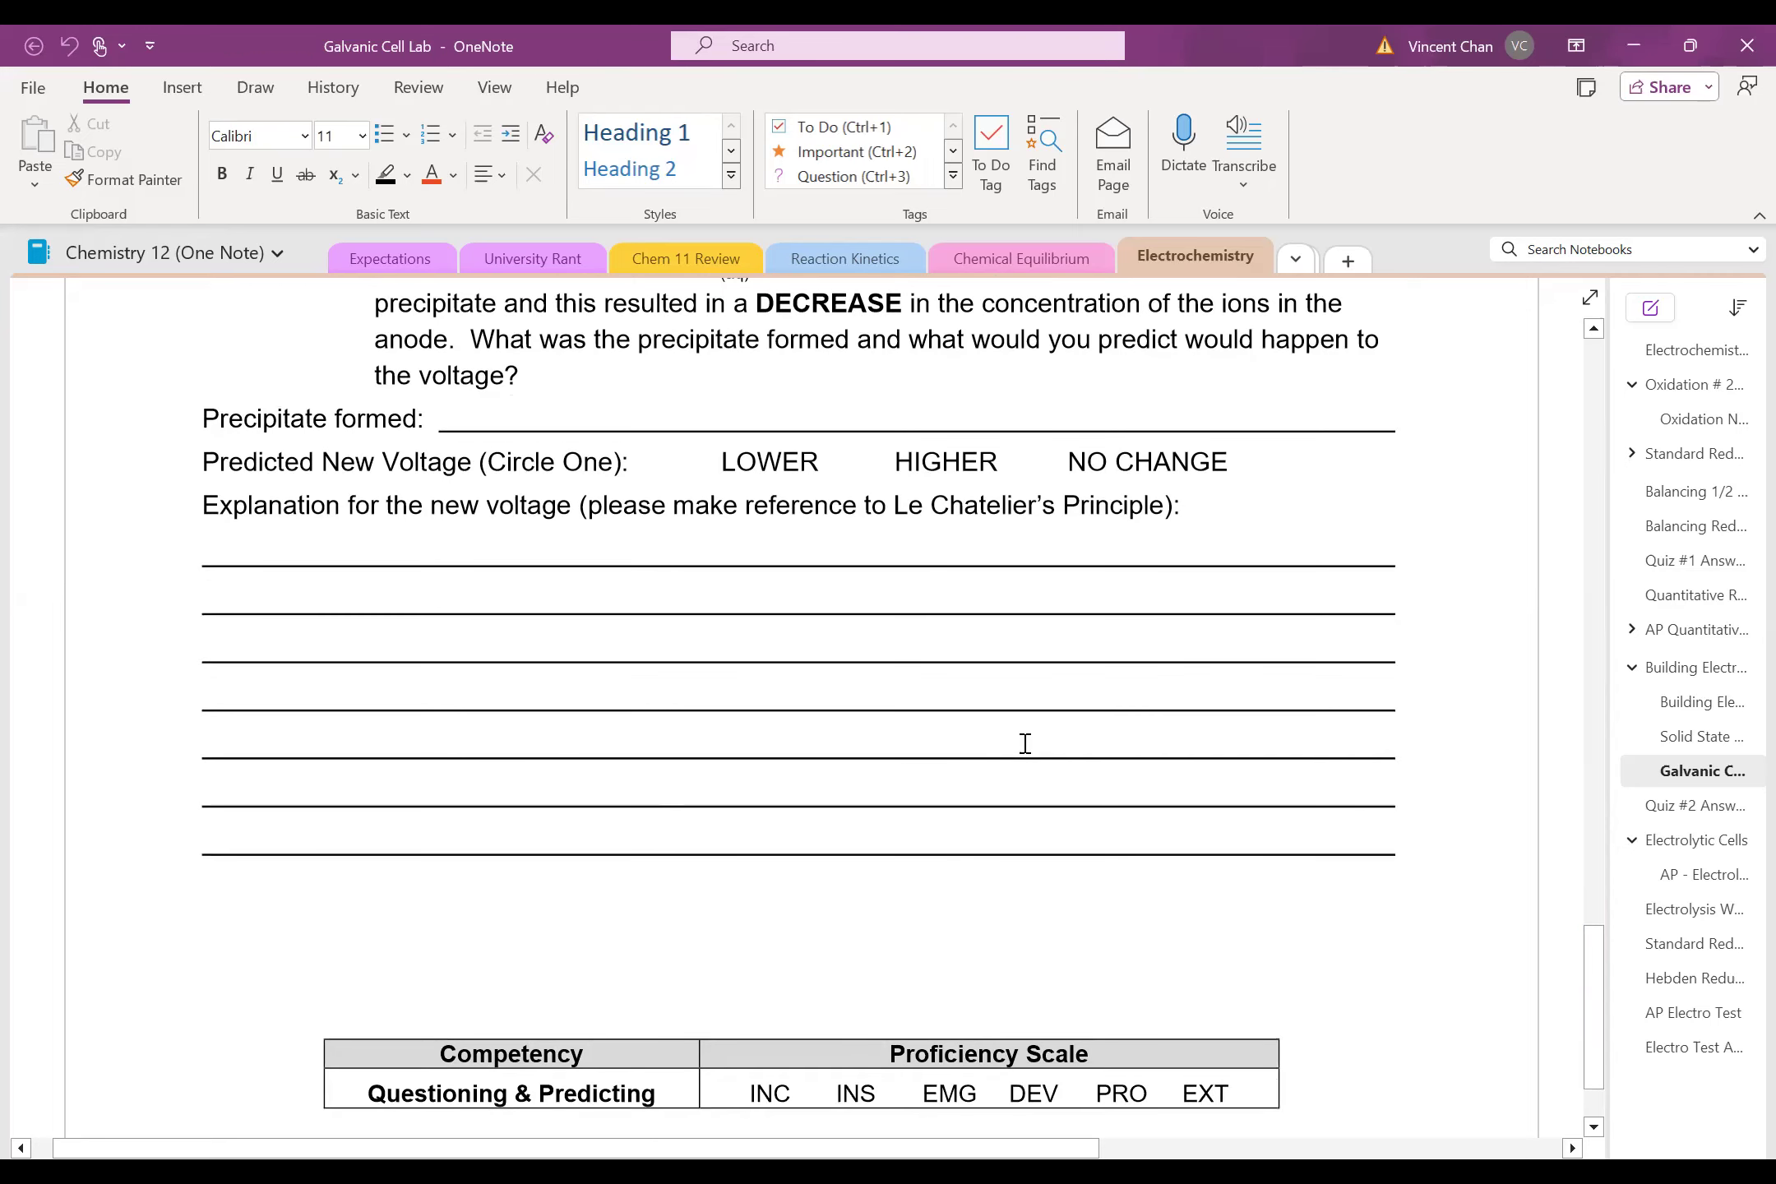
scroll(1139, 747, "up", 2)
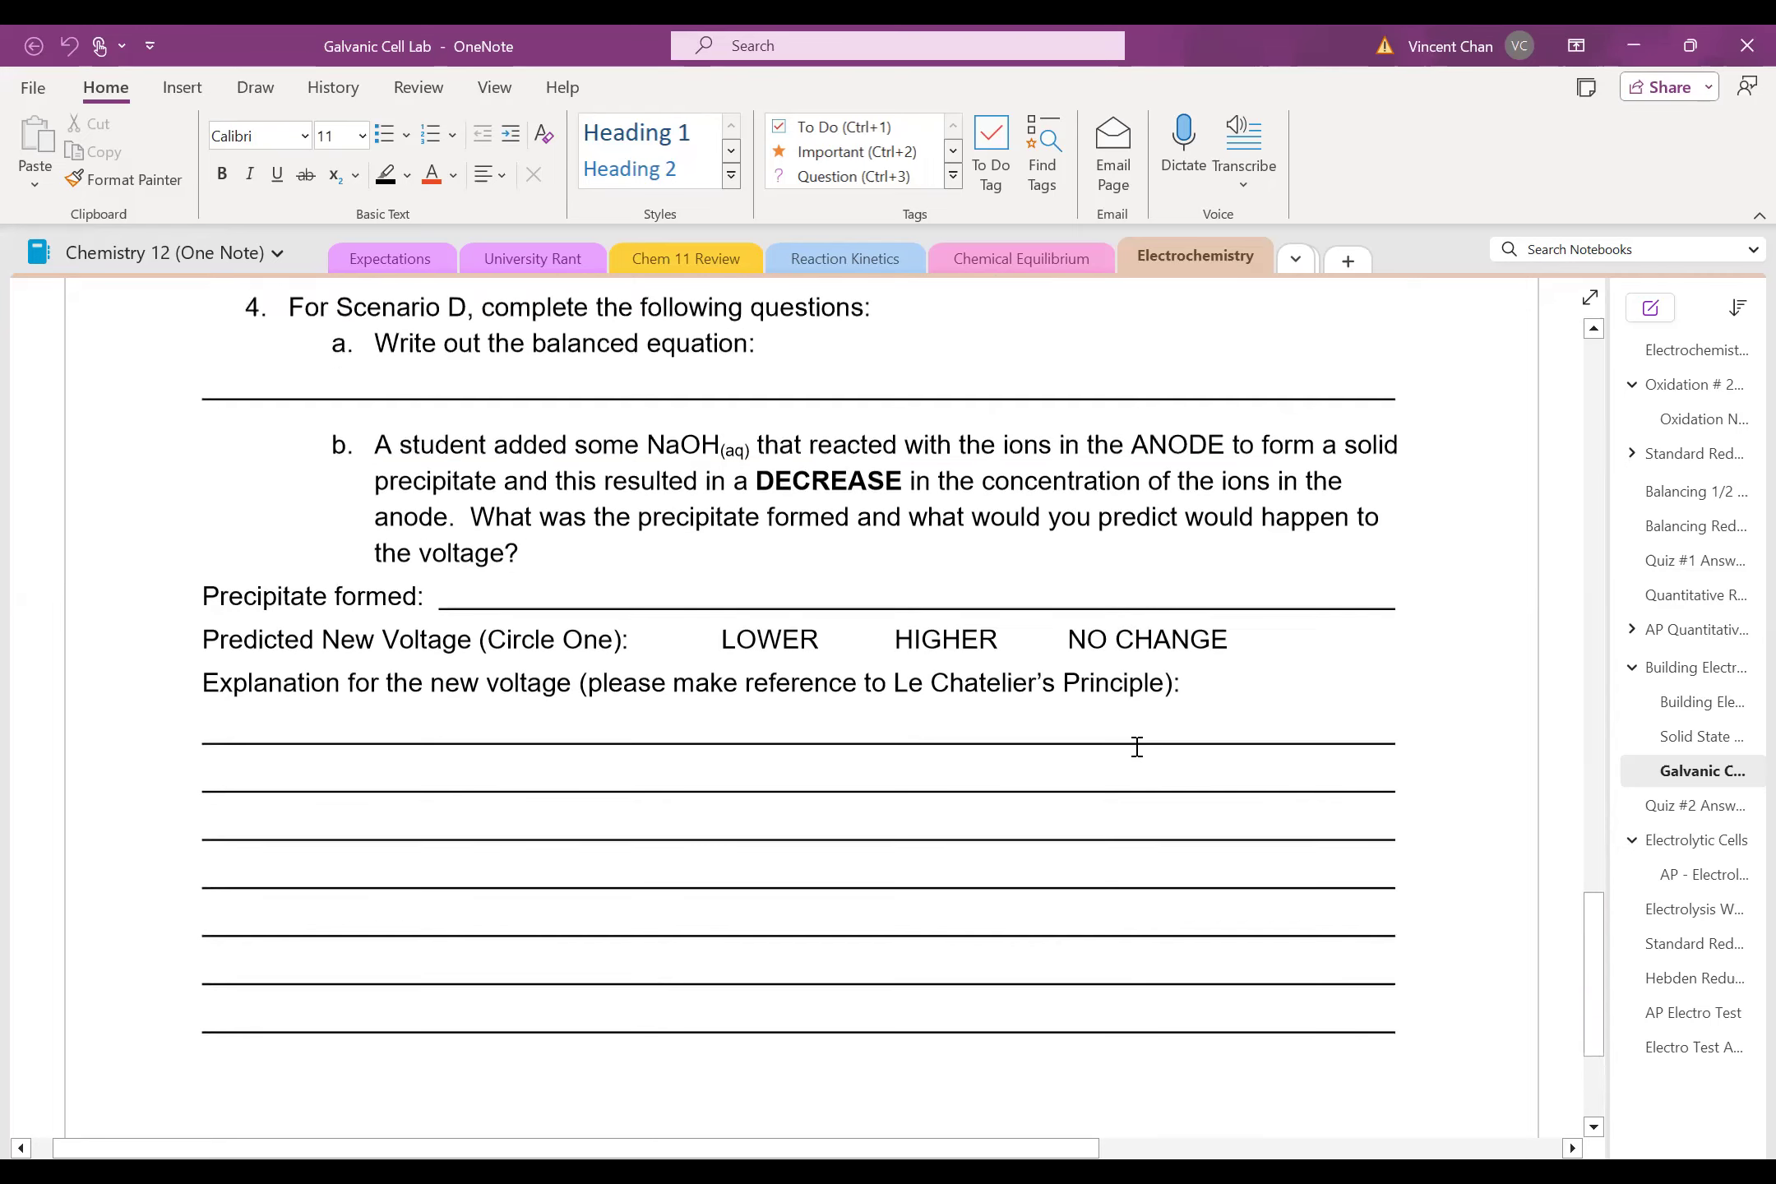